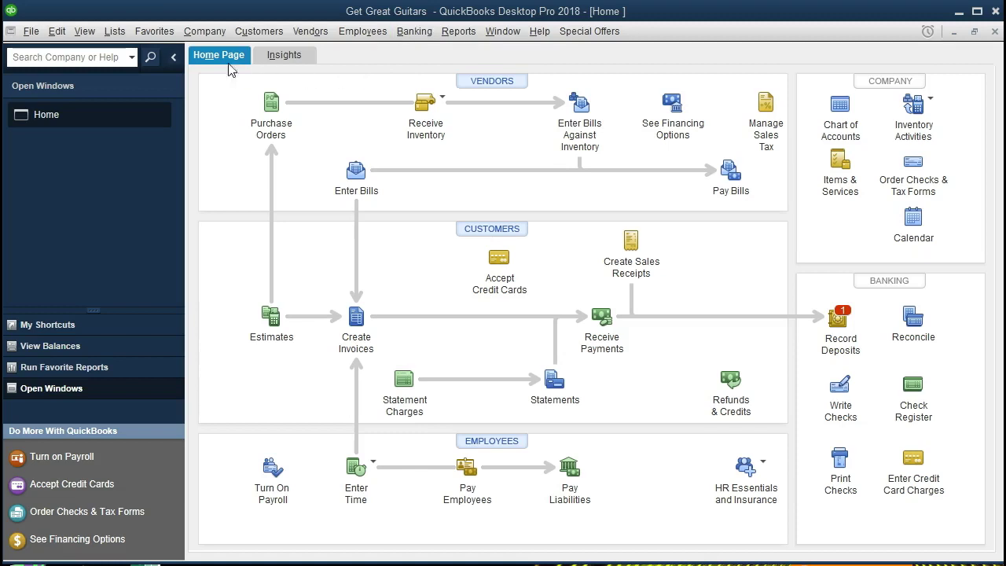
{"action": "left_click", "coordinate": [36, 34]}
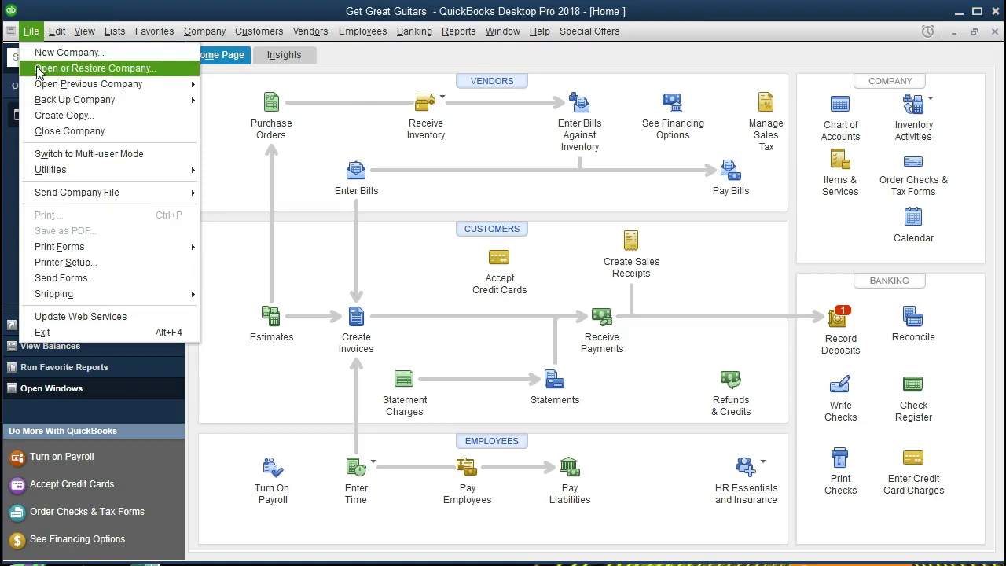
{"action": "left_click", "coordinate": [7, 151]}
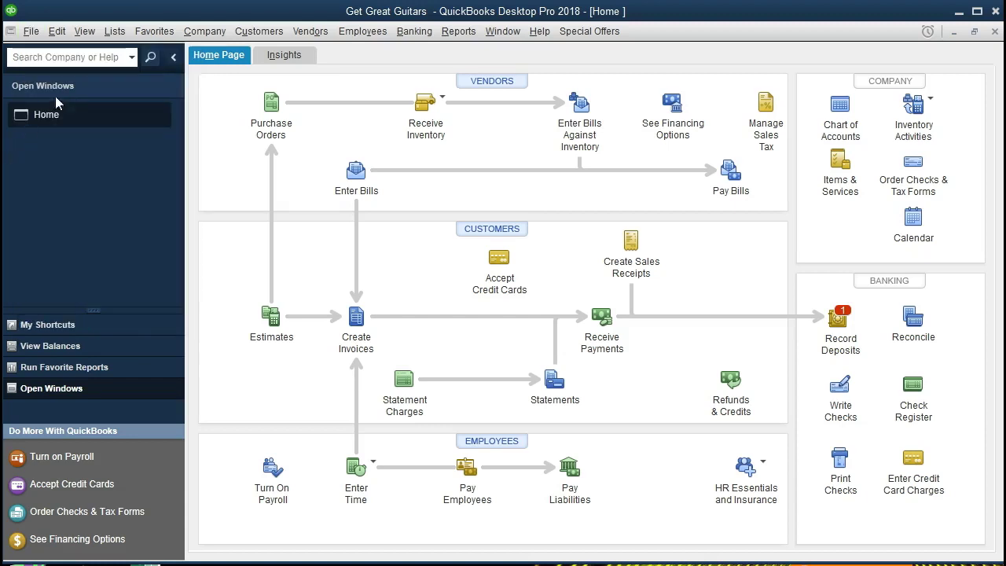
{"action": "left_click", "coordinate": [87, 33]}
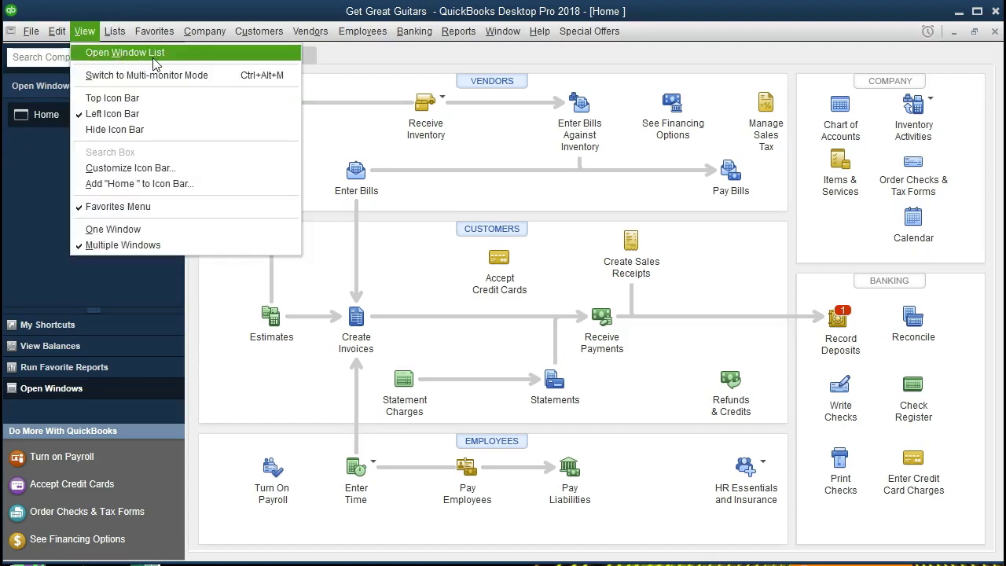
{"action": "left_click", "coordinate": [55, 152]}
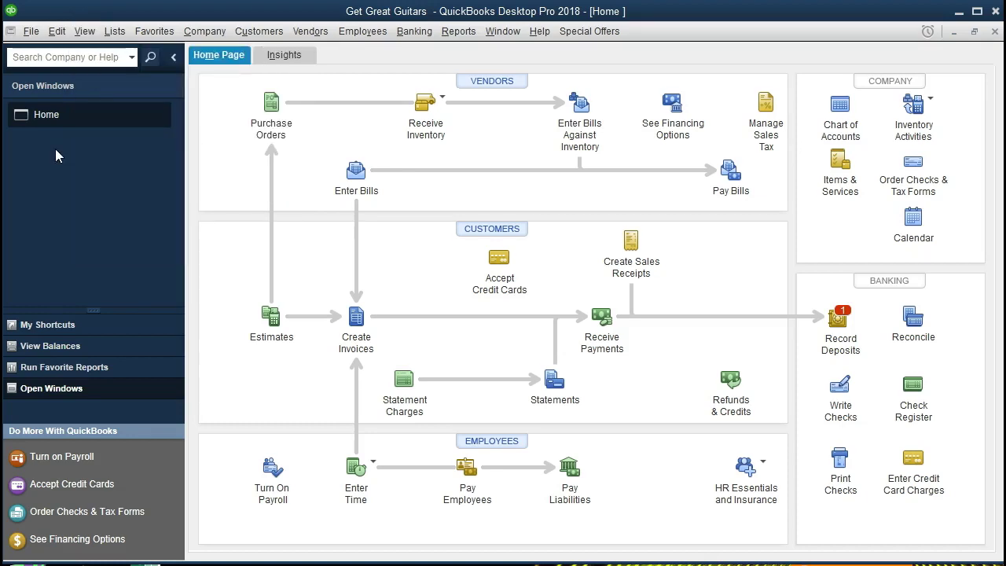
{"action": "left_click", "coordinate": [206, 35]}
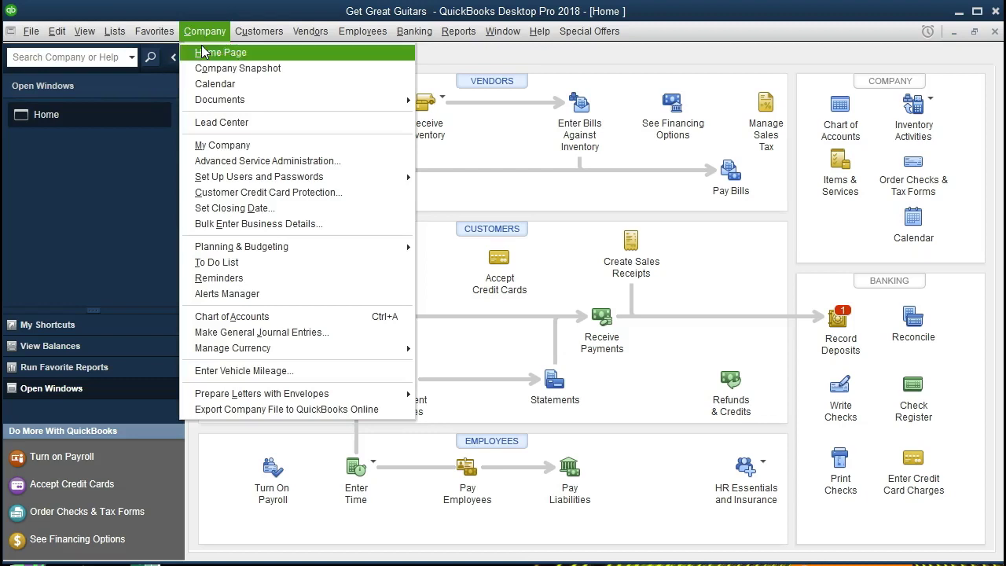
{"action": "left_click", "coordinate": [111, 208]}
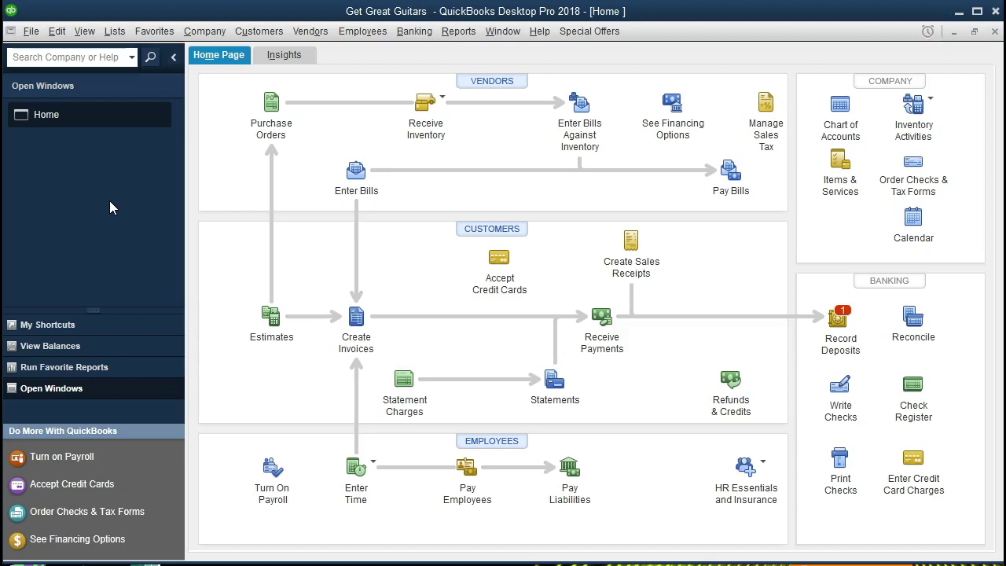
Step: Open the standard Profit & Loss report from the company and financial reports
{"action": "left_click", "coordinate": [460, 31]}
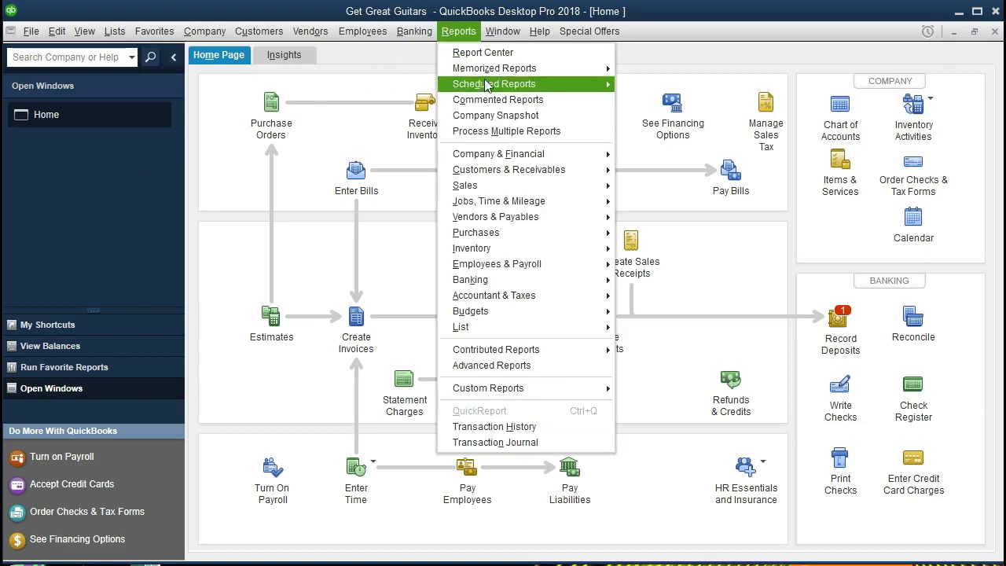
{"action": "mouse_move", "coordinate": [537, 159]}
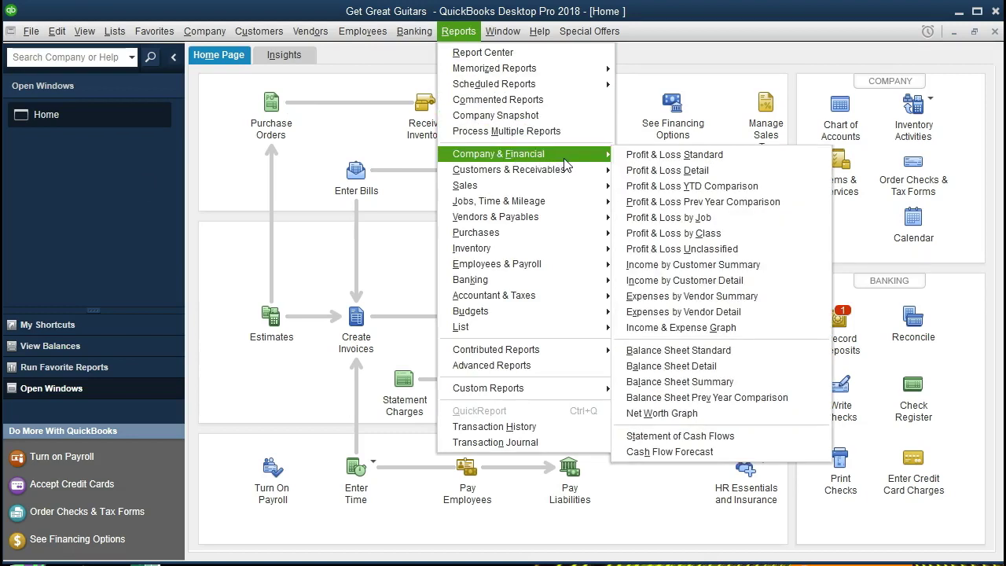
{"action": "left_click", "coordinate": [738, 159]}
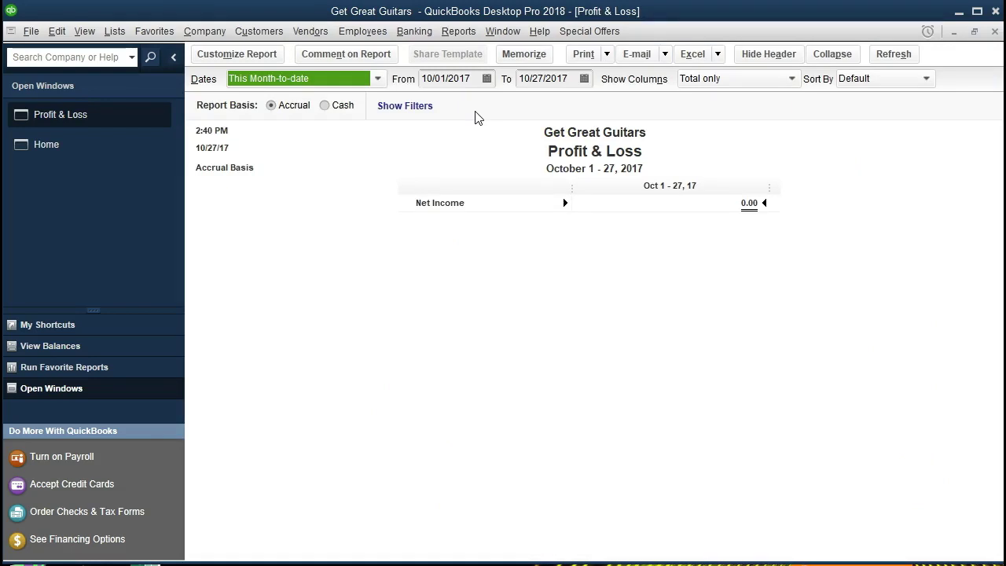
Step: Set the Profit & Loss report's start date to 01/01/2021
{"action": "key", "text": "Tab"}
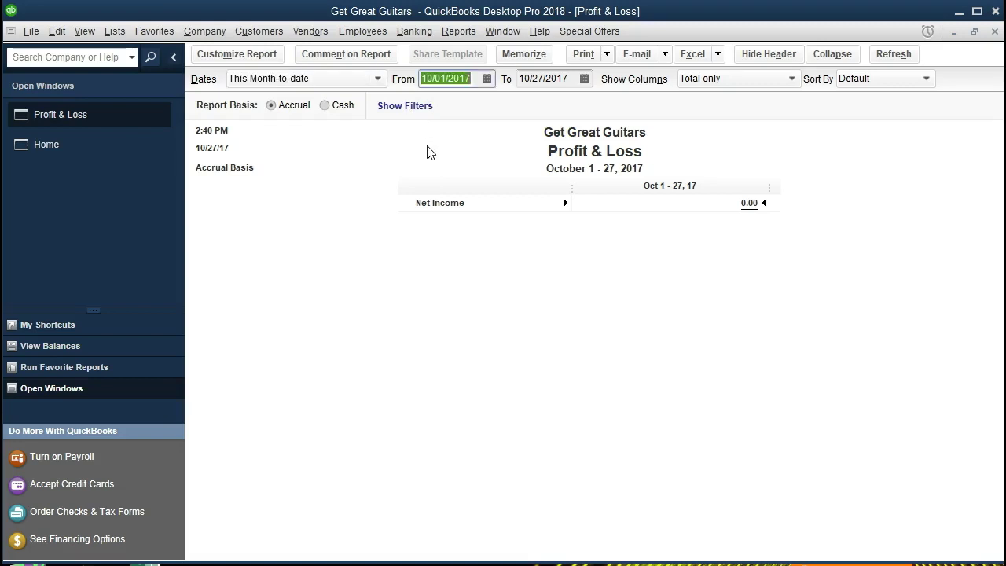
{"action": "type", "text": "01012021"}
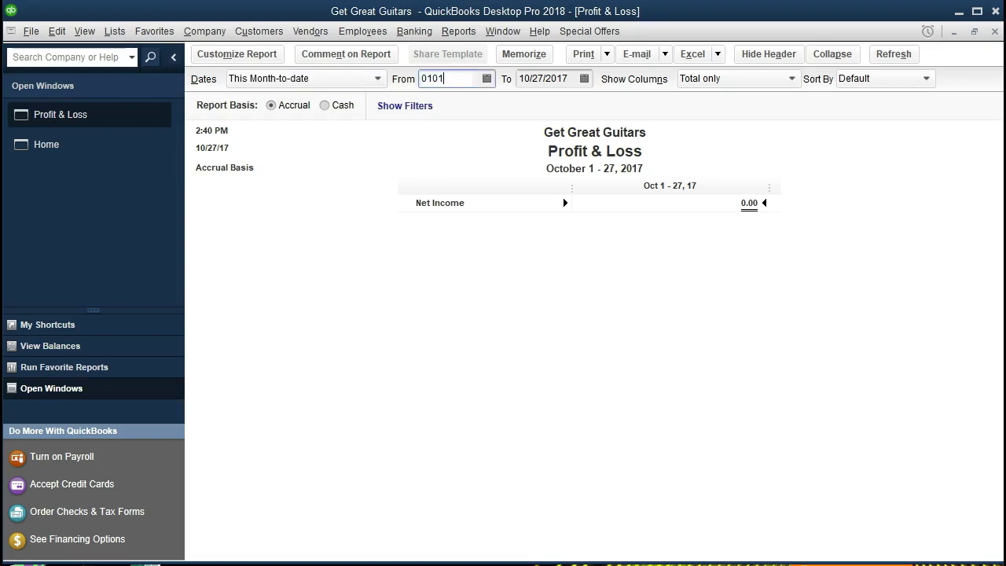
{"action": "key", "text": "Tab"}
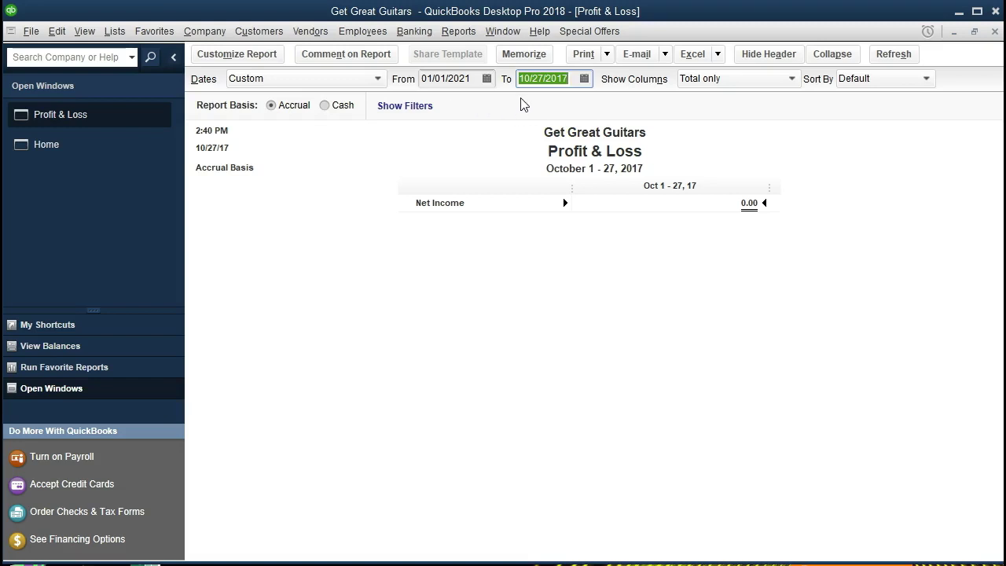
{"action": "type", "text": "1232"}
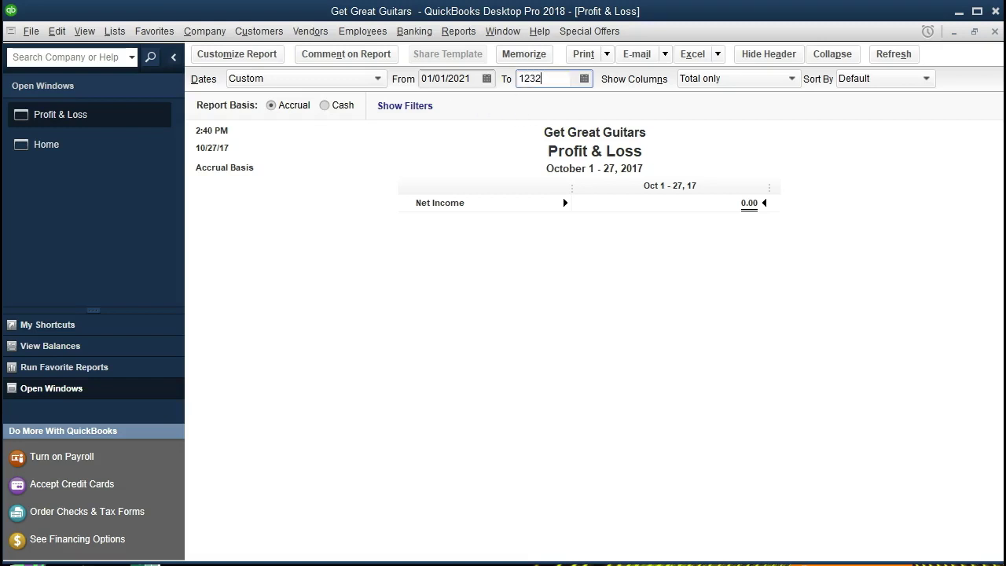
{"action": "type", "text": "21"}
{"action": "key", "text": "Tab"}
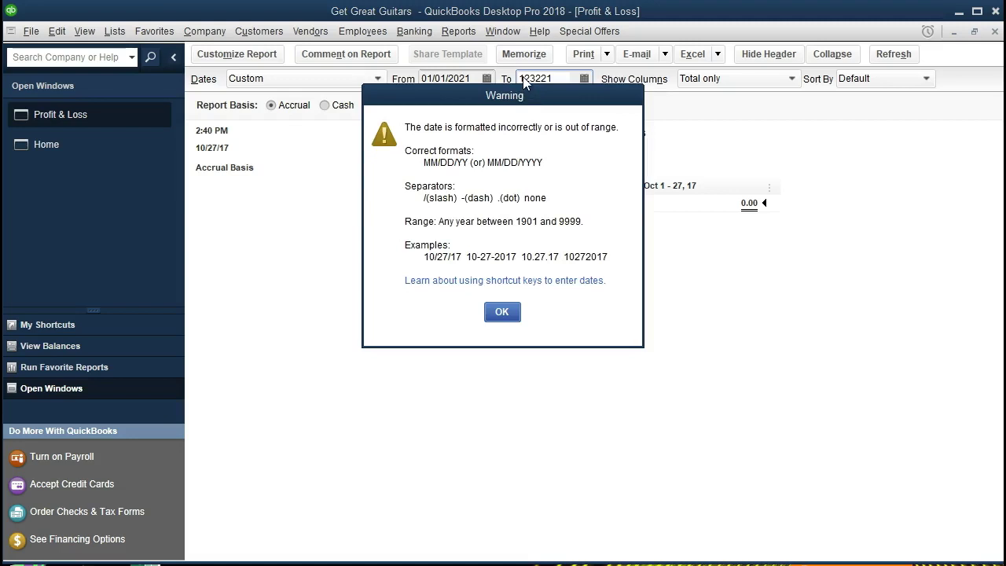
{"action": "left_click", "coordinate": [511, 308]}
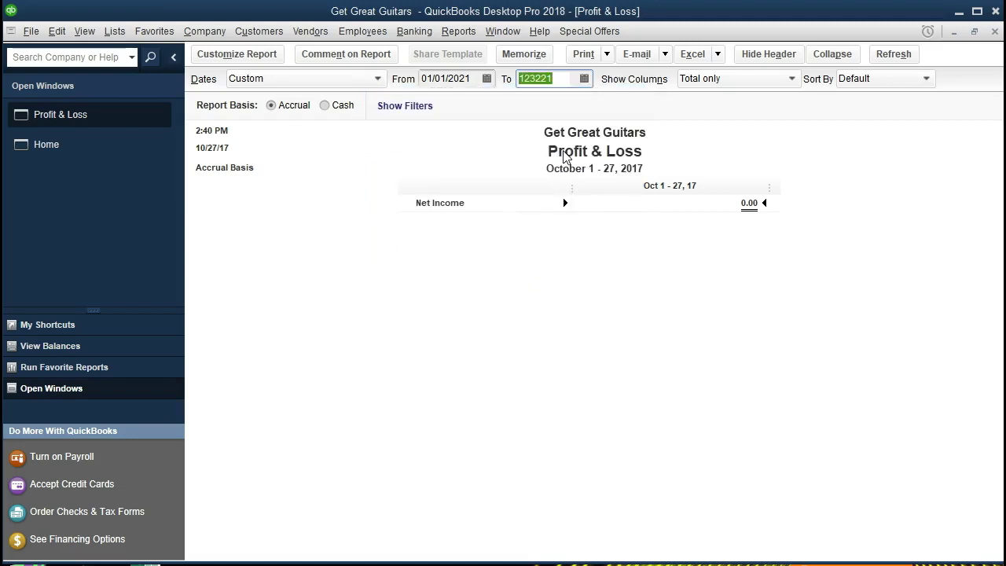
Step: Set the Profit & Loss report's end date to 12/31/2021
{"action": "type", "text": "123121"}
{"action": "key", "text": "Tab"}
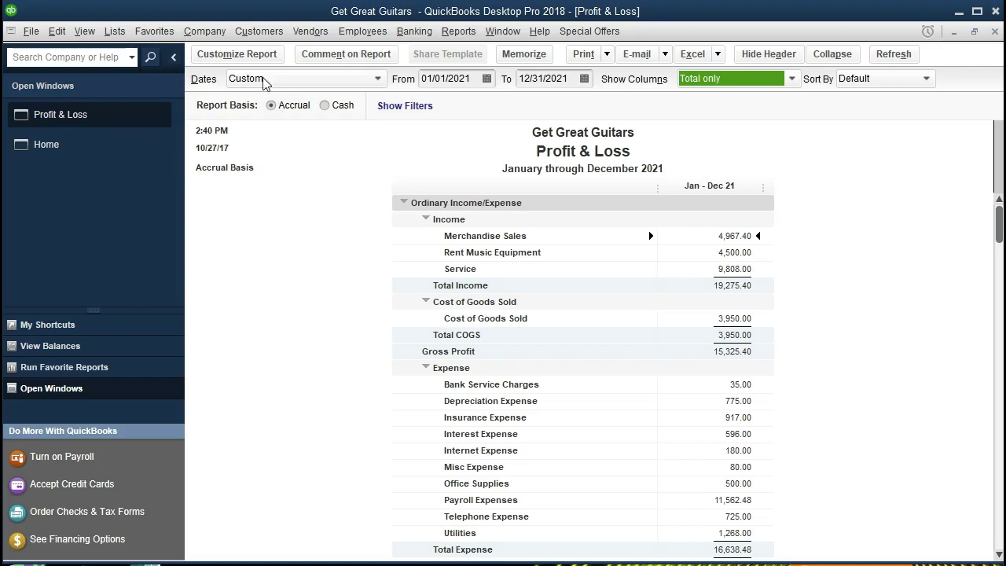
Step: Review the report's header and footer customization settings, including the report title, and close them without changes
{"action": "left_click", "coordinate": [250, 56]}
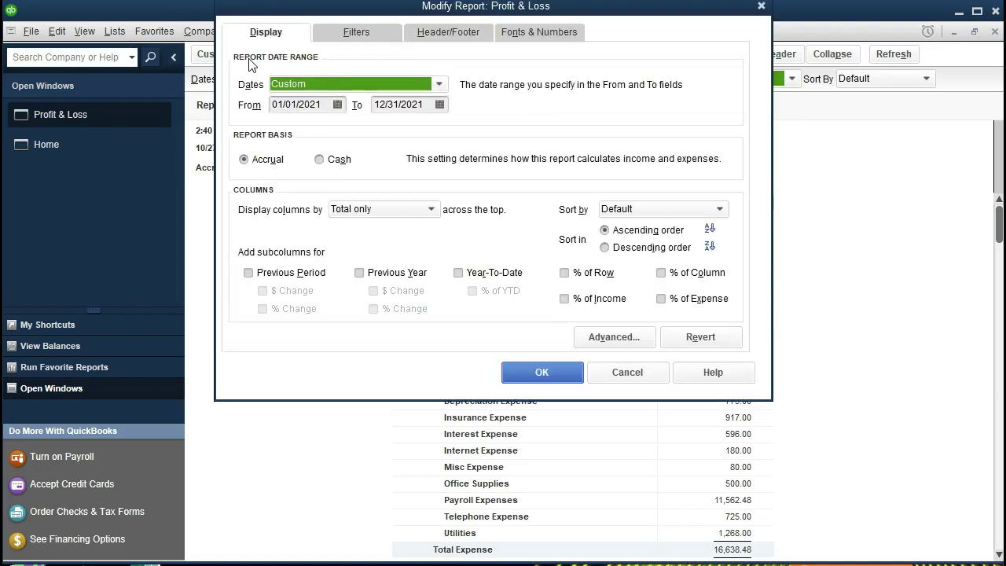
{"action": "left_click", "coordinate": [420, 42]}
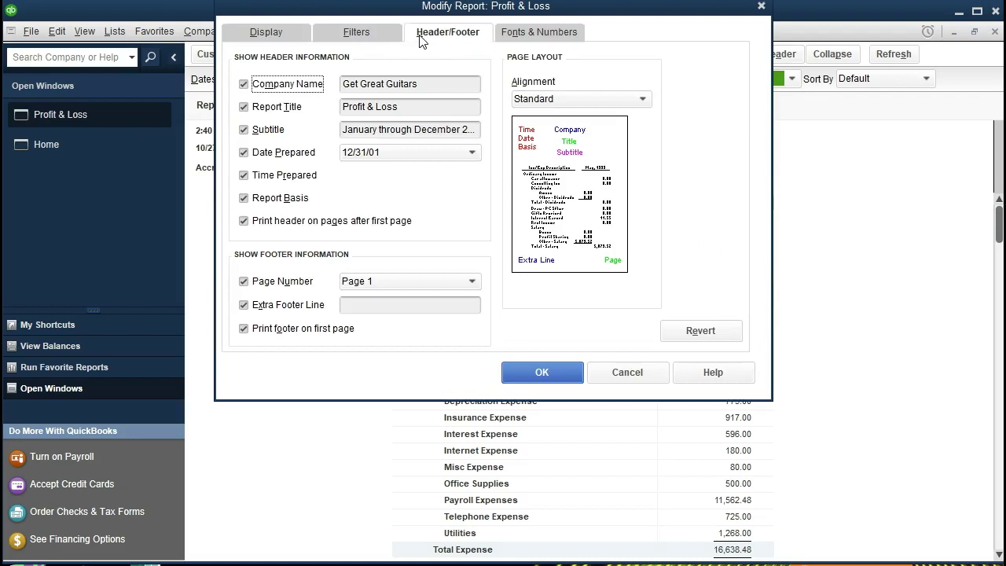
{"action": "left_click_drag", "start_coordinate": [424, 107], "coordinate": [340, 97]}
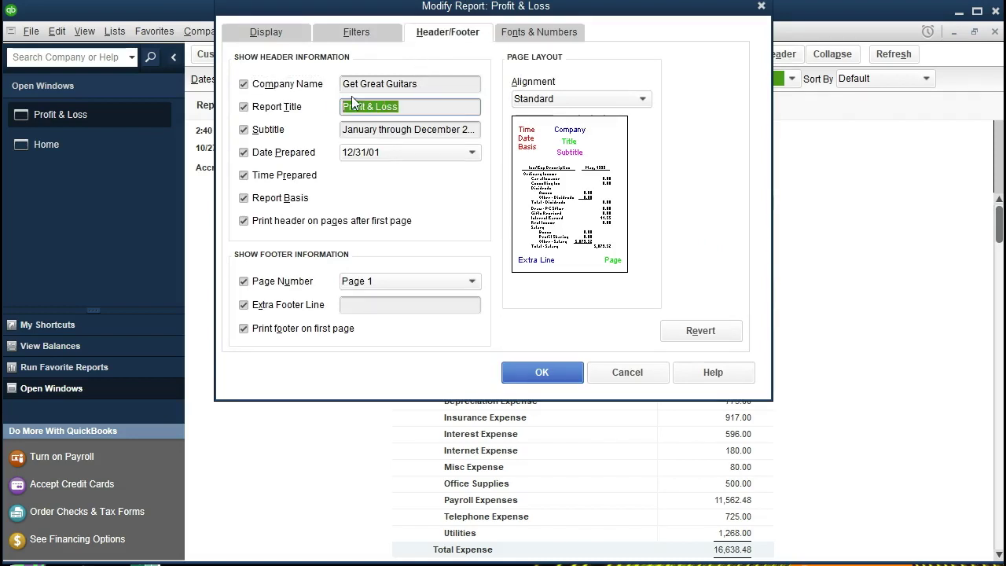
{"action": "left_click_drag", "start_coordinate": [651, 21], "coordinate": [651, 41]}
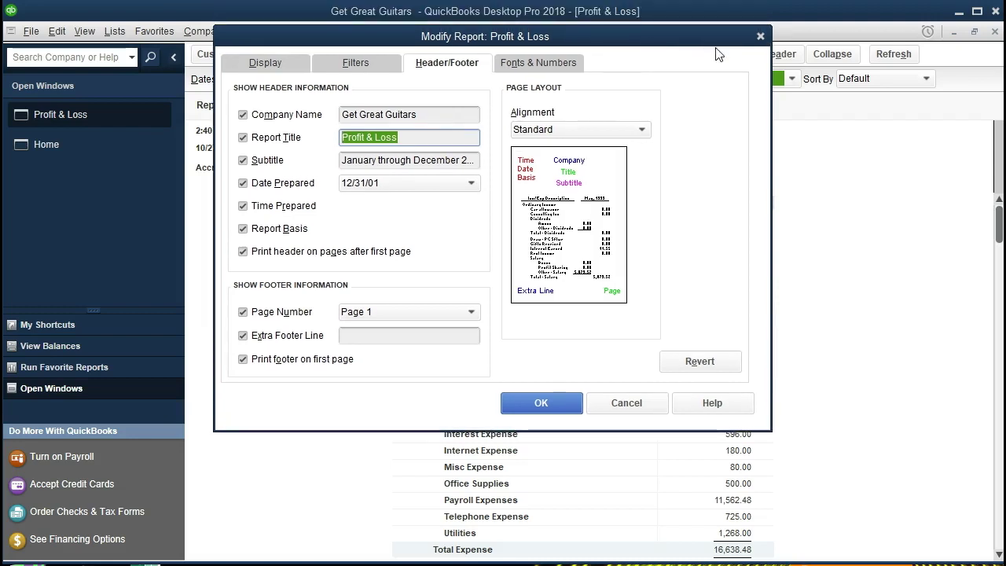
{"action": "left_click", "coordinate": [760, 27]}
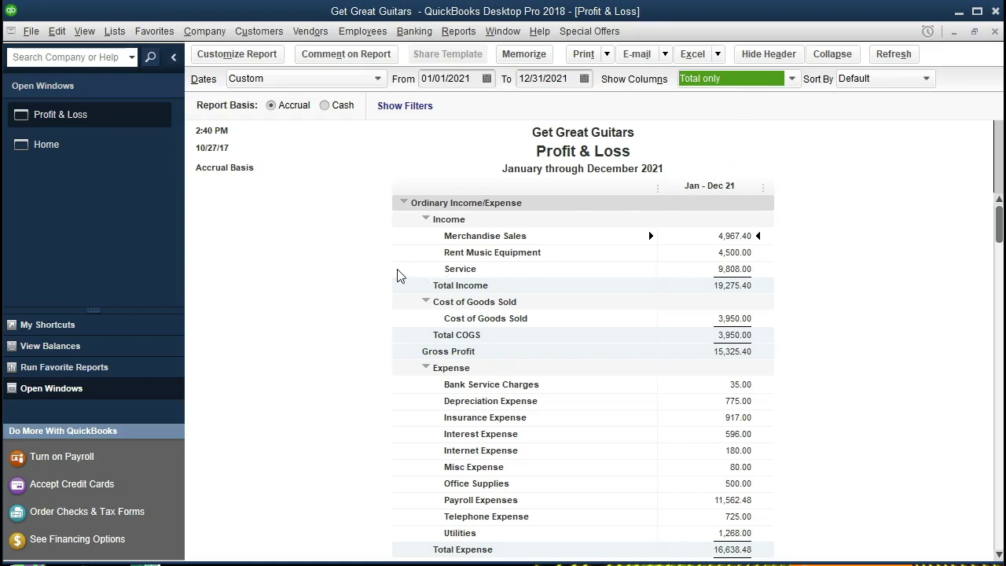
Step: Look through the full report and collapse its Ordinary Income/Expense and Other Income/Expense sections
{"action": "scroll", "coordinate": [275, 326], "scroll_direction": "down", "scroll_amount": 4}
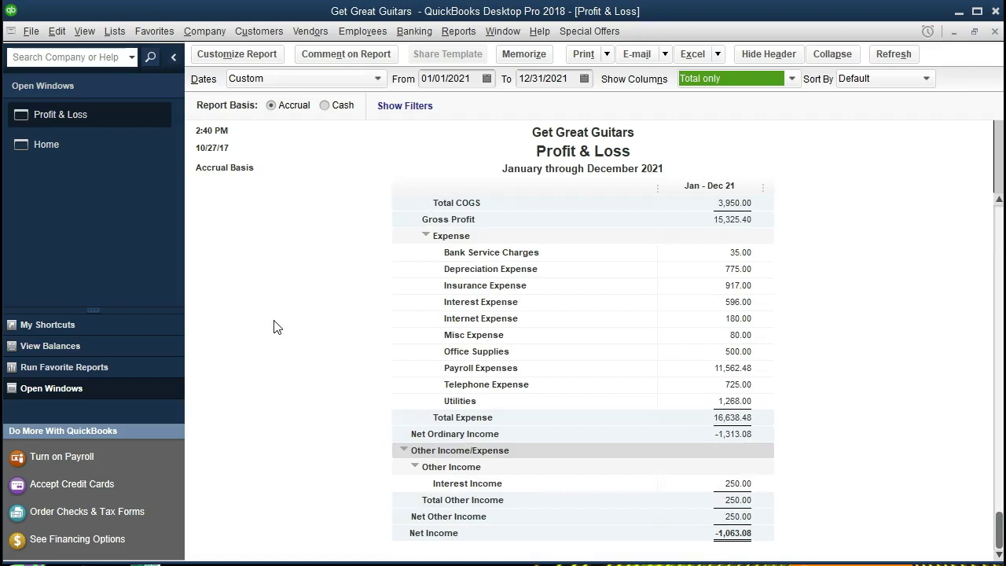
{"action": "scroll", "coordinate": [275, 326], "scroll_direction": "up", "scroll_amount": 4}
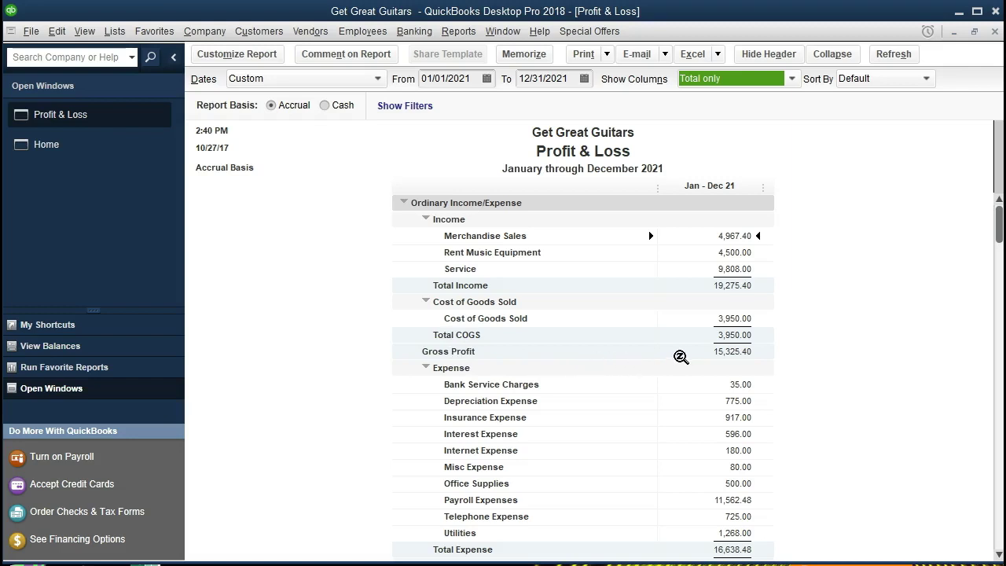
{"action": "scroll", "coordinate": [684, 355], "scroll_direction": "down", "scroll_amount": 3}
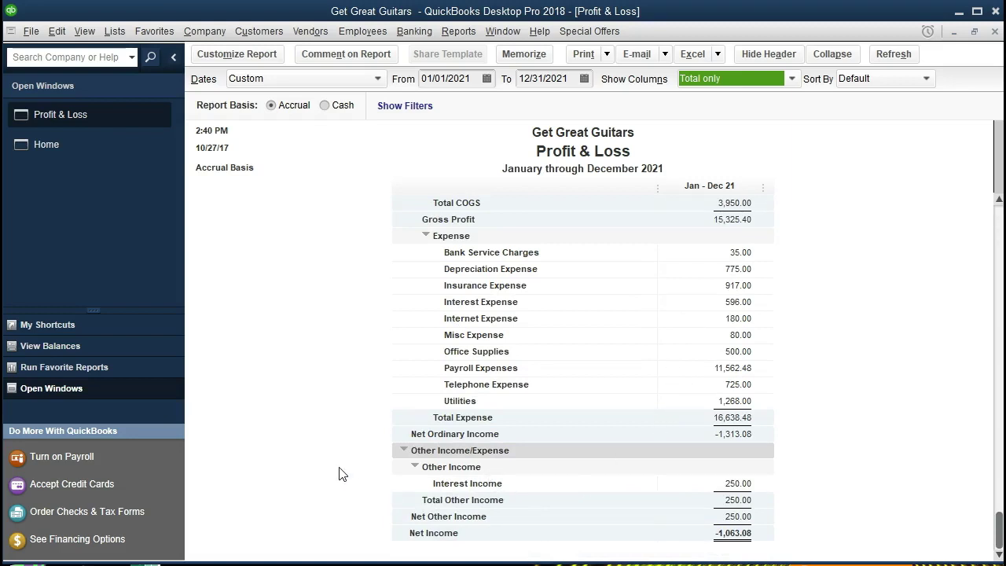
{"action": "scroll", "coordinate": [340, 474], "scroll_direction": "up", "scroll_amount": 3}
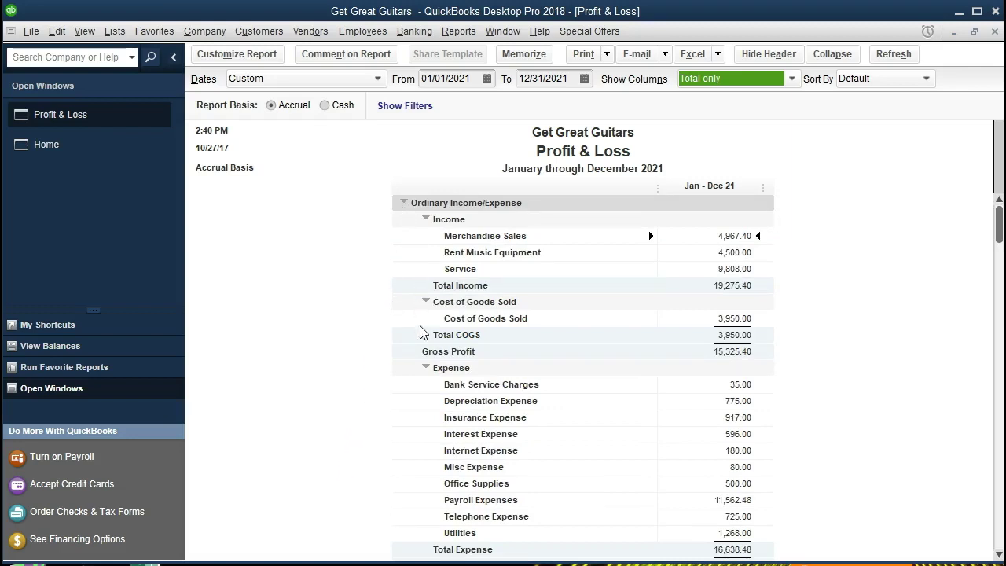
{"action": "left_click", "coordinate": [405, 204]}
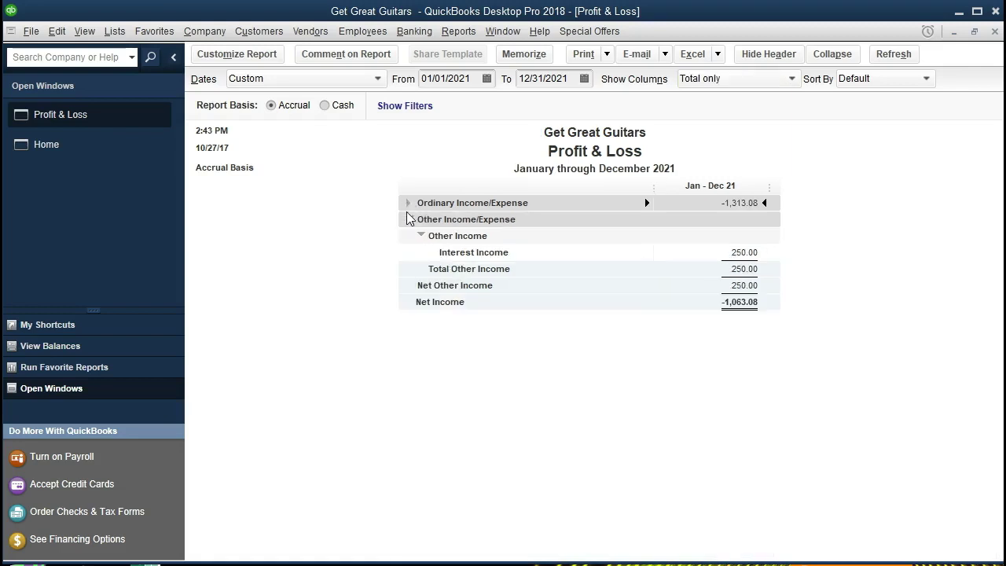
{"action": "left_click", "coordinate": [408, 219]}
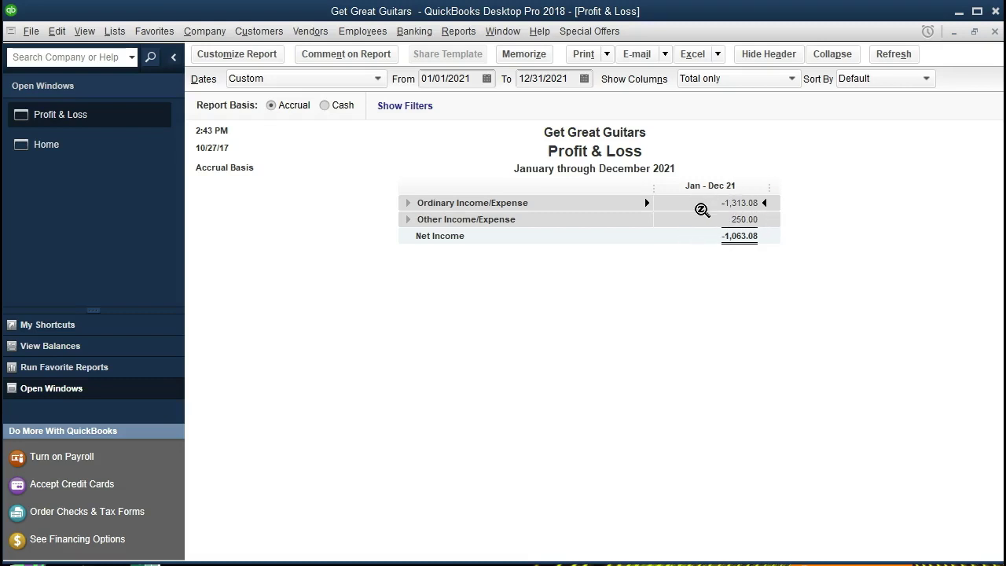
Step: Expand the Ordinary Income/Expense and Other Income/Expense sections again
{"action": "left_click", "coordinate": [416, 204]}
{"action": "scroll", "coordinate": [367, 377], "scroll_direction": "down", "scroll_amount": 2}
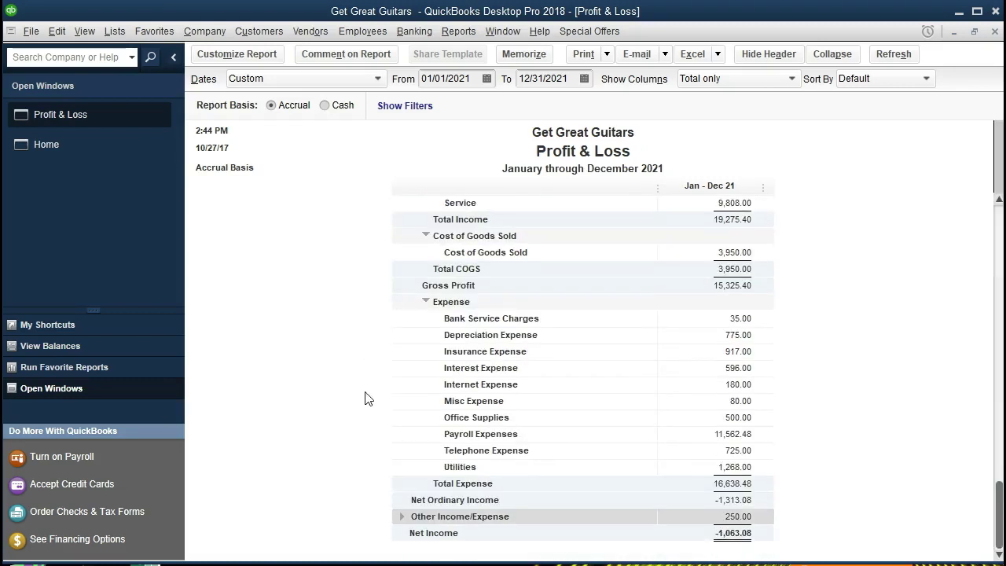
{"action": "left_click", "coordinate": [401, 516]}
{"action": "scroll", "coordinate": [377, 463], "scroll_direction": "up", "scroll_amount": 2}
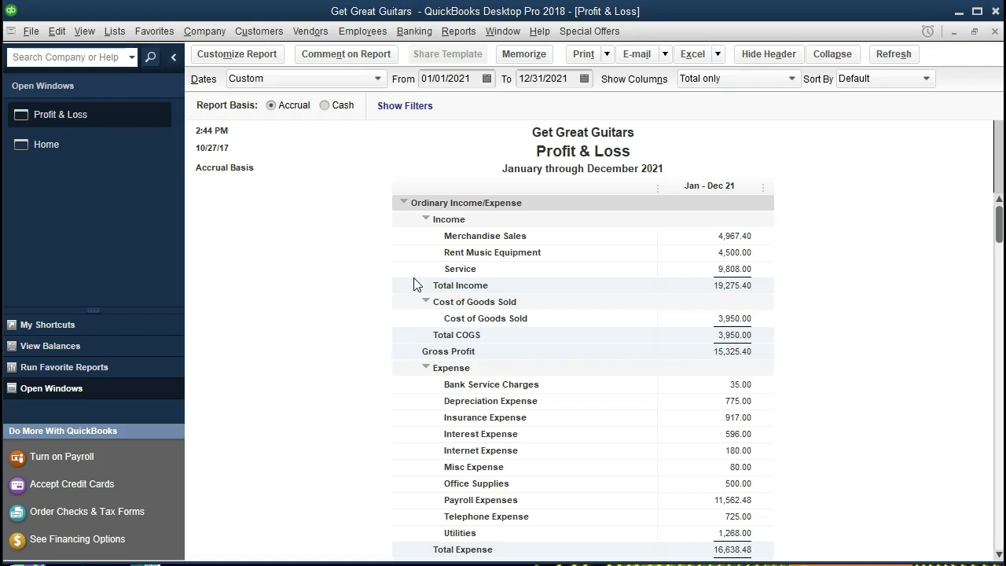
Step: Collapse the Income, Cost of Goods Sold, Expense and Other Income subsections to their totals
{"action": "left_click", "coordinate": [425, 220]}
{"action": "left_click", "coordinate": [425, 235]}
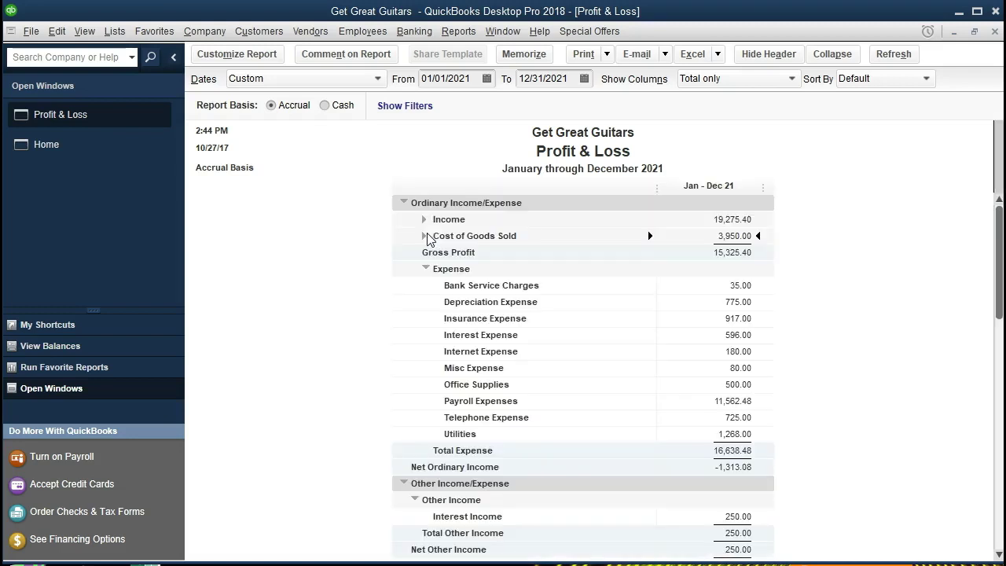
{"action": "left_click", "coordinate": [425, 269]}
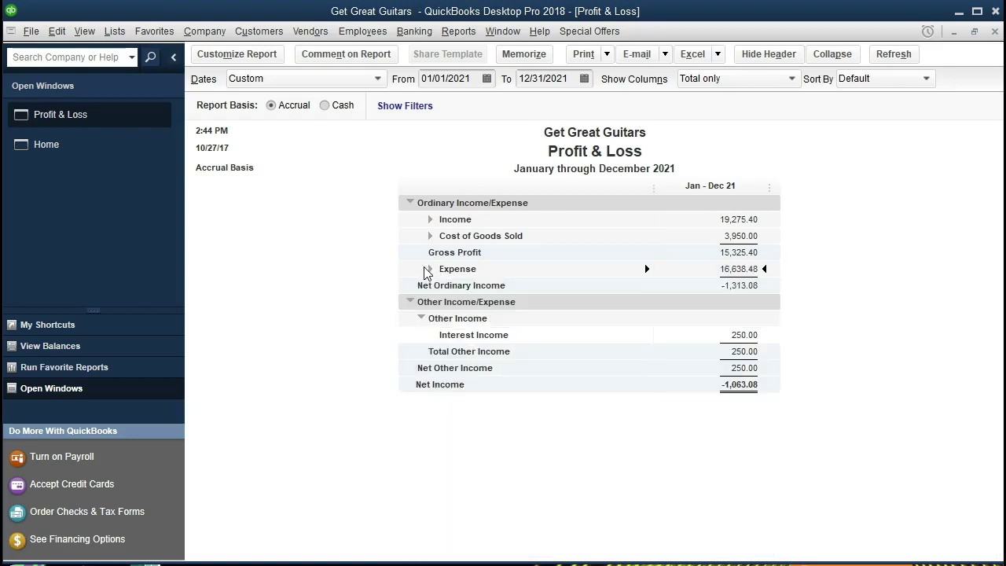
{"action": "left_click", "coordinate": [421, 318]}
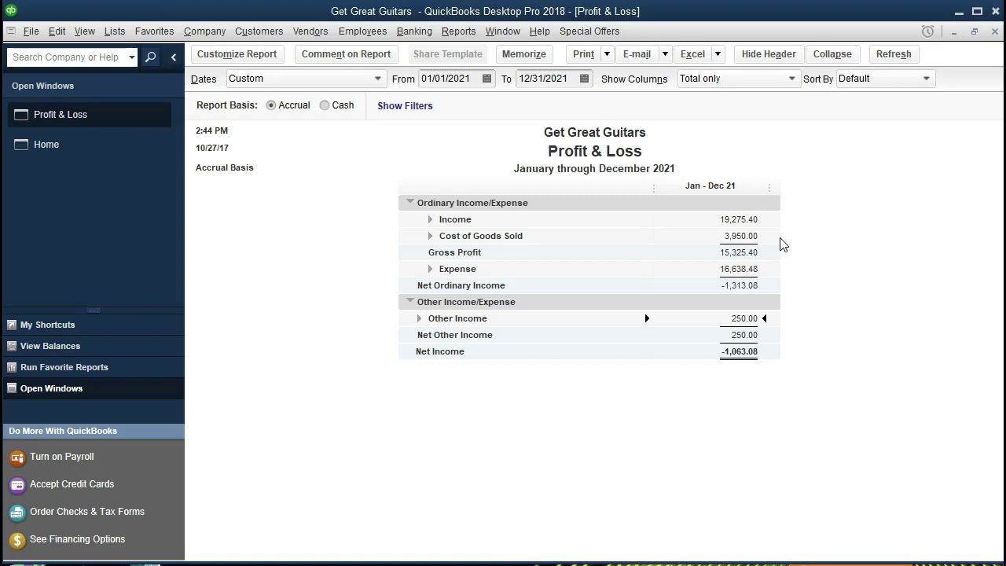
{"action": "left_click", "coordinate": [742, 236]}
{"action": "left_click", "coordinate": [756, 252]}
{"action": "left_click", "coordinate": [768, 288]}
{"action": "left_click", "coordinate": [746, 317]}
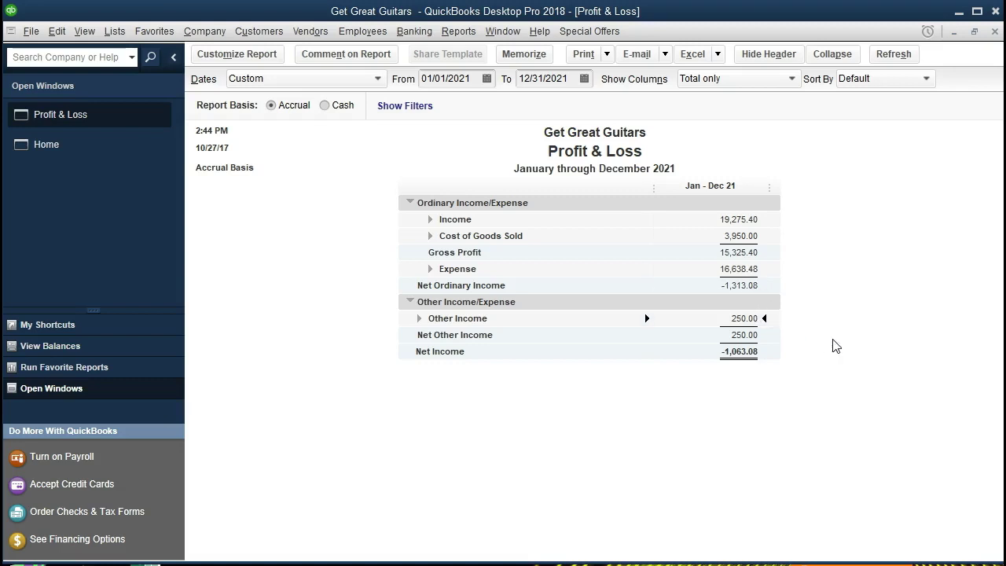
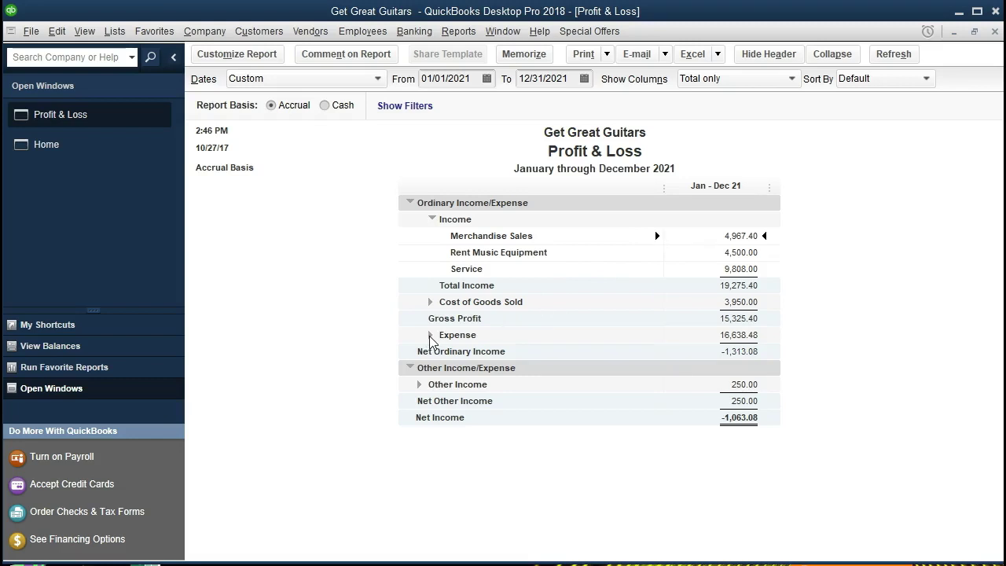
Step: Expand the Expense subsection to list its individual accounts
{"action": "left_click", "coordinate": [430, 336]}
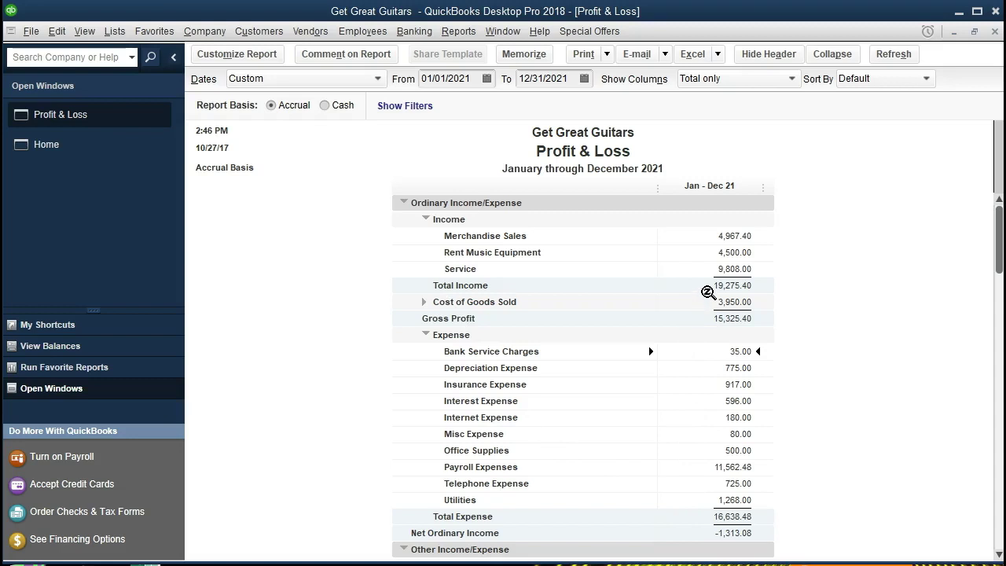
Step: Collapse the Expense and Income subsections, and briefly expand Cost of Goods Sold to check its account against Gross Profit
{"action": "left_click", "coordinate": [427, 336]}
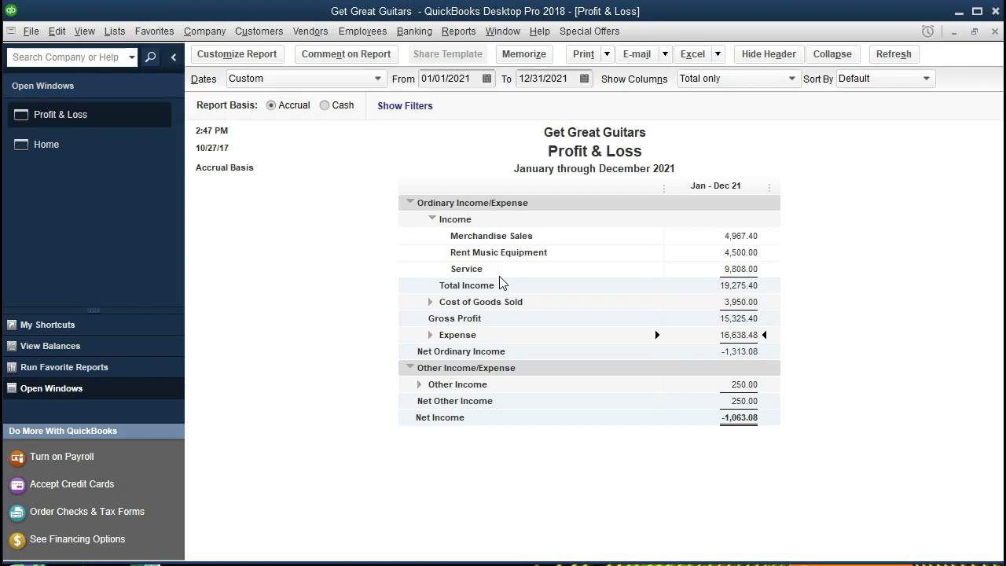
{"action": "left_click", "coordinate": [432, 219]}
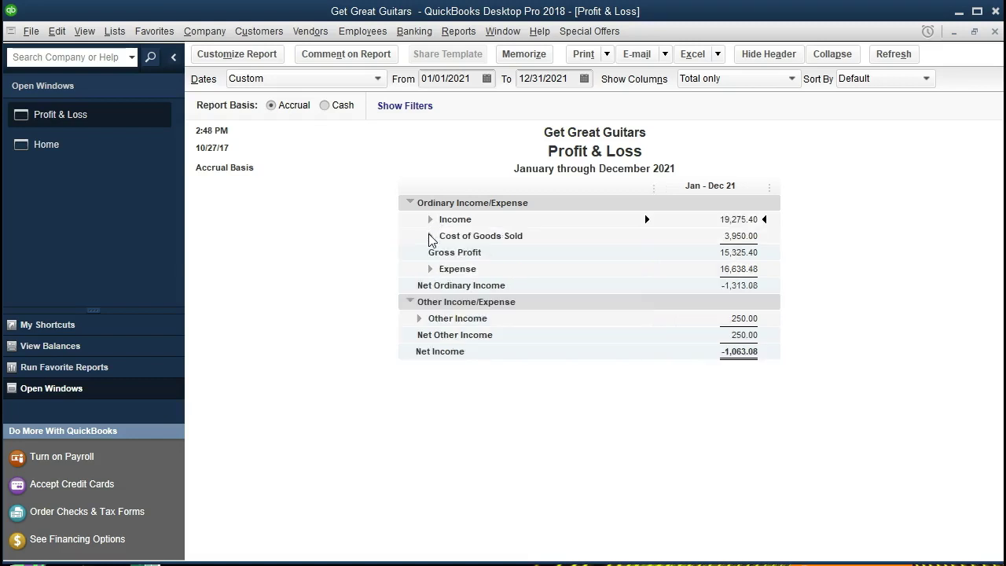
{"action": "left_click", "coordinate": [431, 236]}
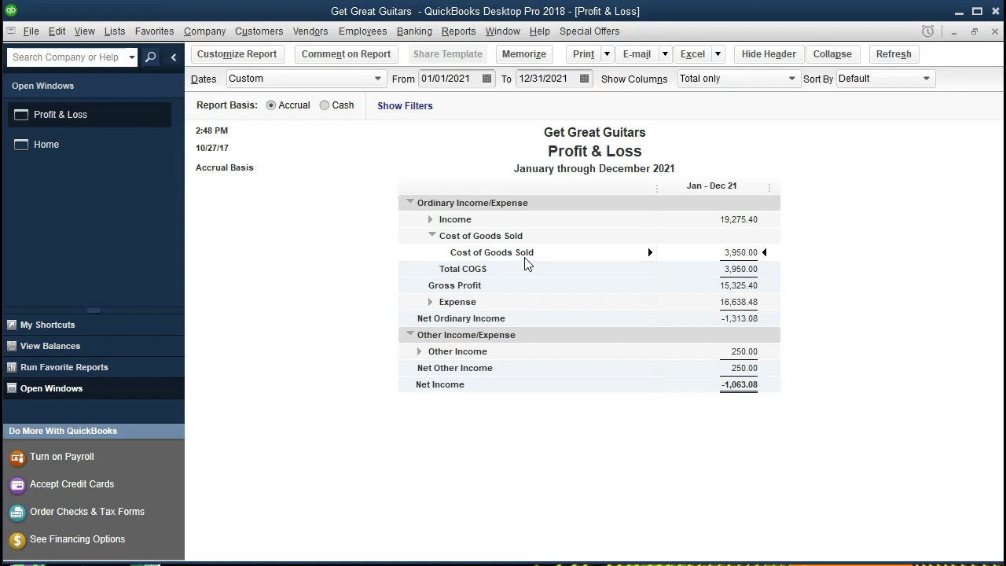
{"action": "left_click", "coordinate": [432, 236]}
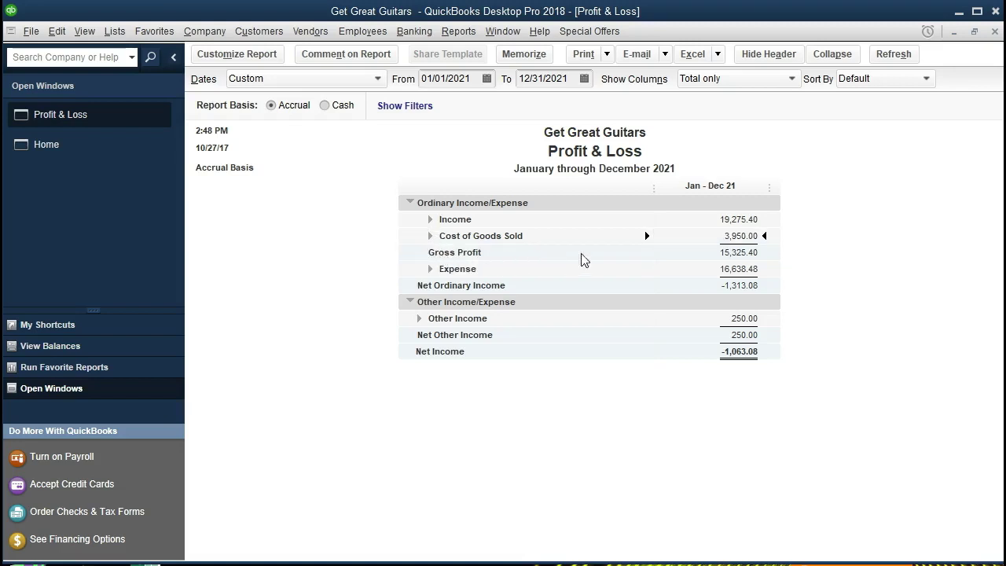
{"action": "left_click", "coordinate": [702, 253]}
{"action": "left_click", "coordinate": [709, 252]}
Step: Expand the Expense subsection to review its individual accounts and total, and collapse it again
{"action": "left_click", "coordinate": [430, 269]}
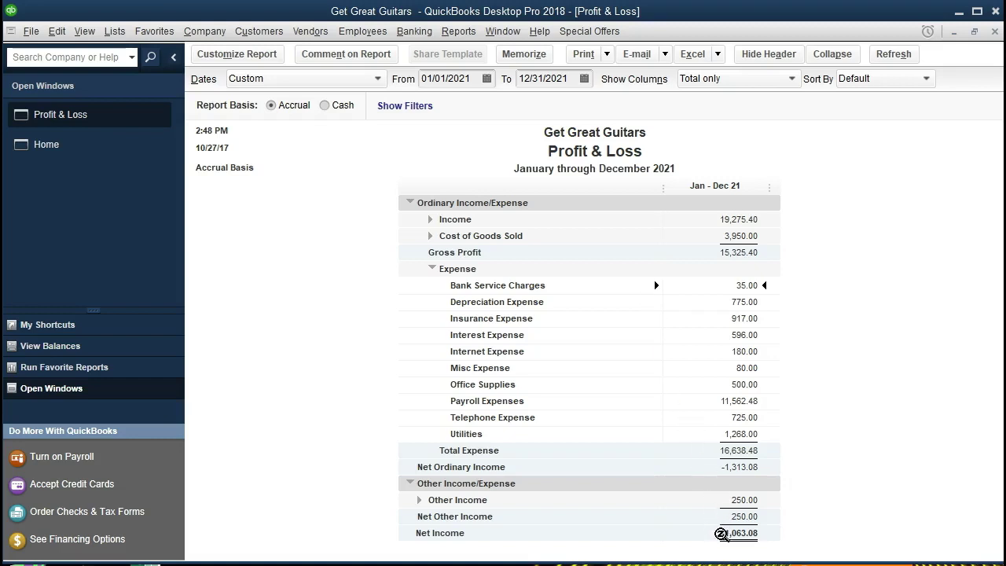
{"action": "left_click", "coordinate": [723, 451]}
{"action": "left_click", "coordinate": [701, 403]}
{"action": "left_click", "coordinate": [432, 269]}
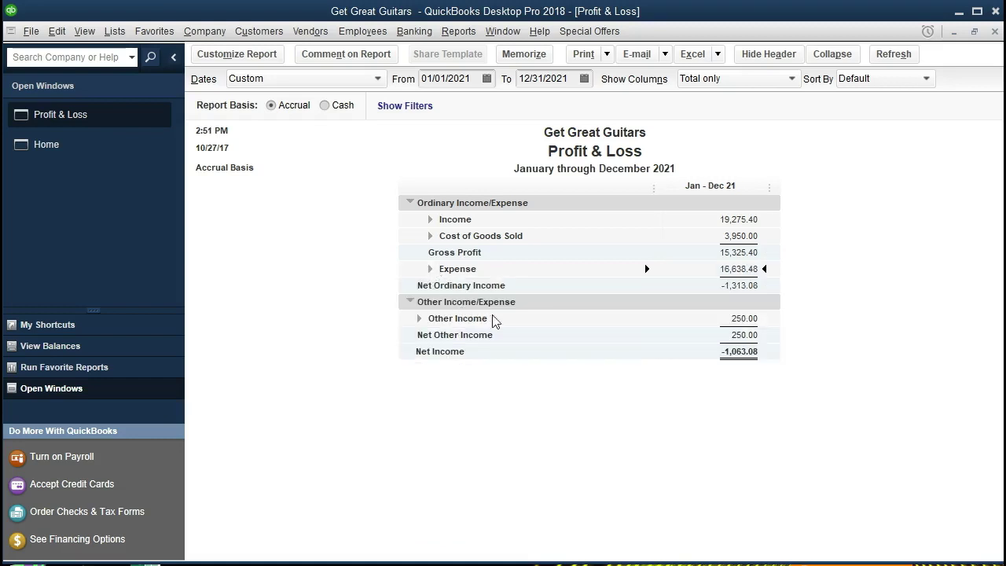
Step: Expand the Other Income subsection and examine the Net Ordinary Income, Interest Income and Net Income amounts
{"action": "left_click", "coordinate": [419, 319]}
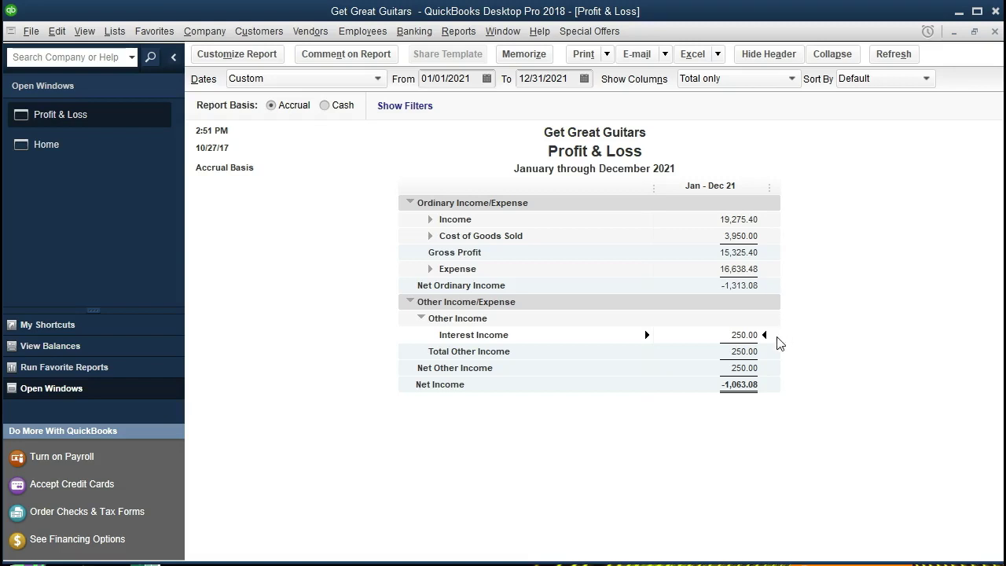
{"action": "left_click", "coordinate": [738, 286]}
{"action": "left_click", "coordinate": [744, 334]}
{"action": "left_click", "coordinate": [736, 384]}
Step: Expand Income, drill into Merchandise Sales to inspect its 01/25/2021 invoice for an Epiphone Les Paul, and close the invoice and transaction detail
{"action": "left_click", "coordinate": [431, 220]}
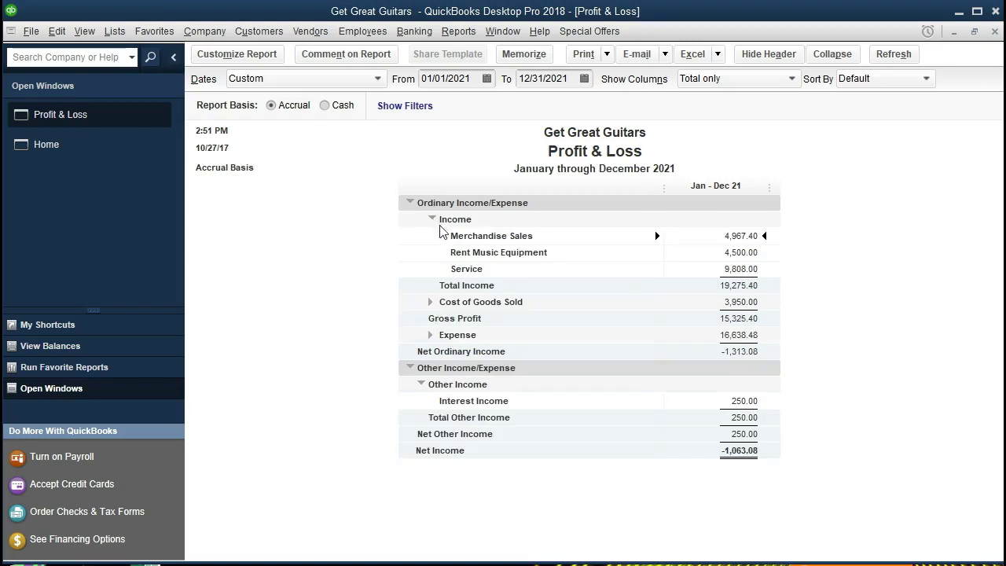
{"action": "double_click", "coordinate": [734, 236]}
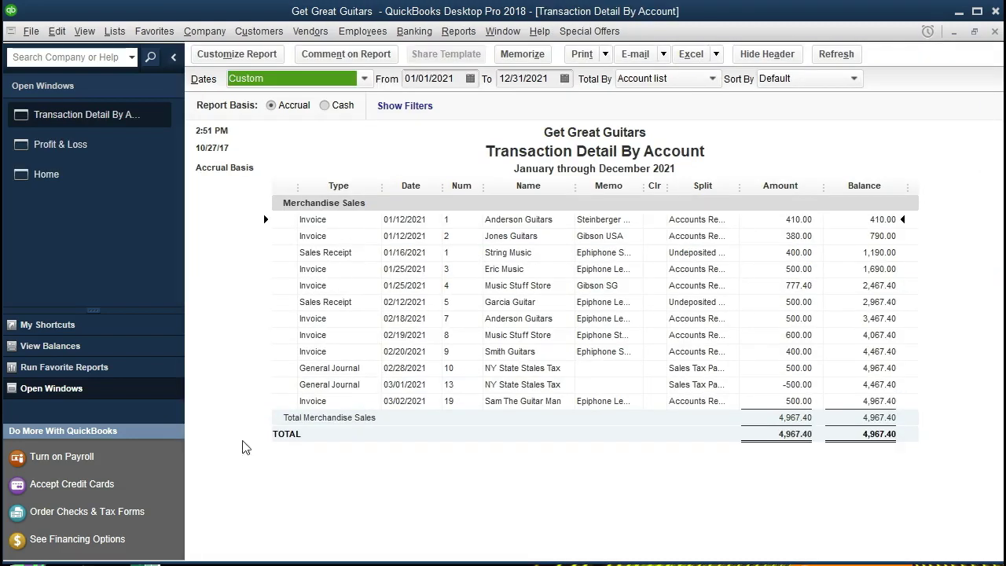
{"action": "double_click", "coordinate": [306, 272]}
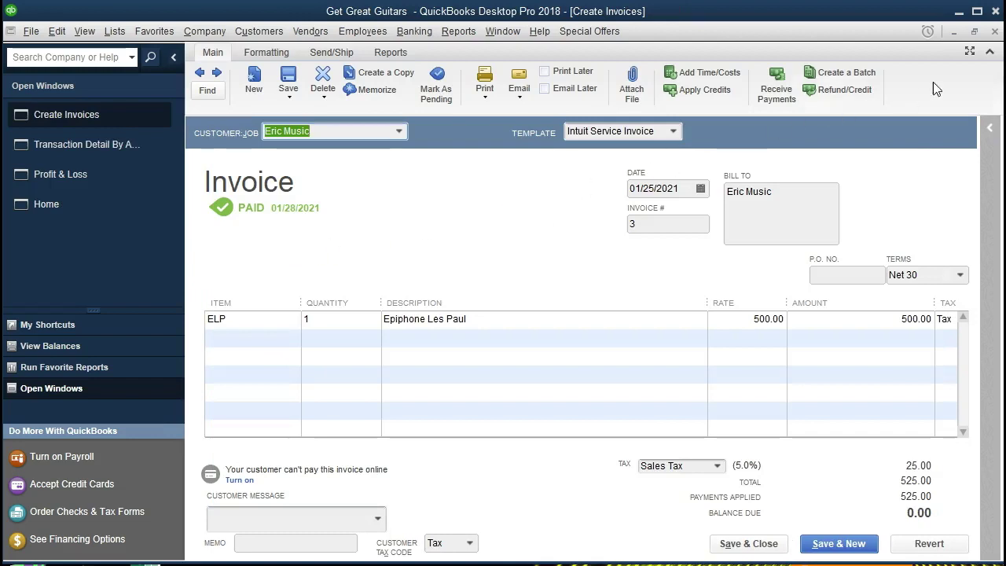
{"action": "left_click", "coordinate": [995, 33]}
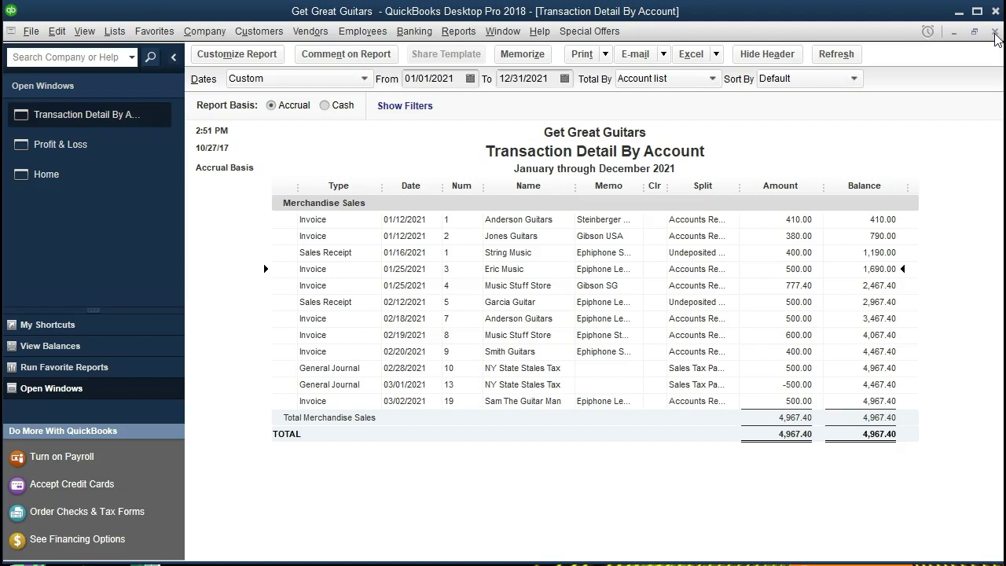
{"action": "left_click", "coordinate": [994, 33]}
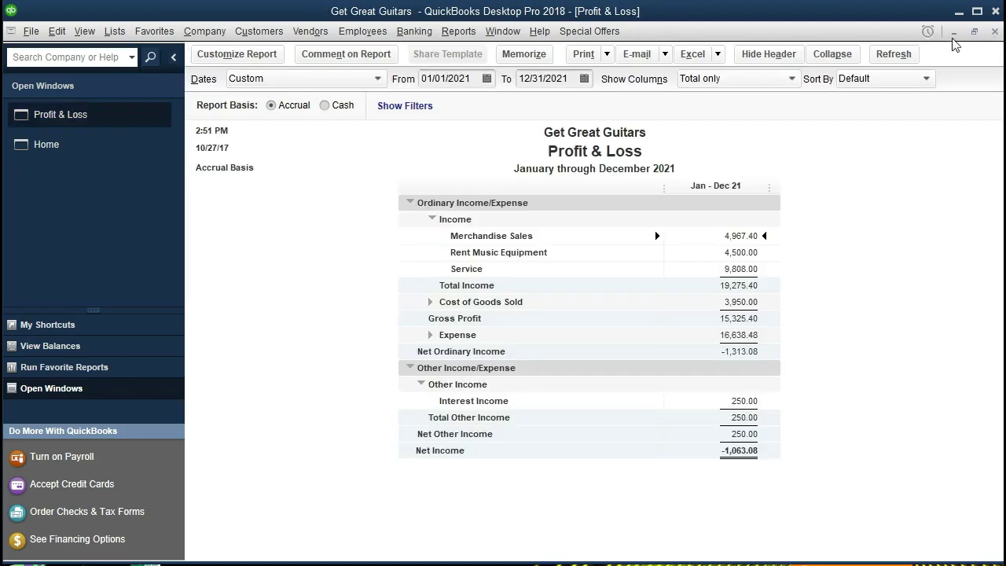
Step: Look over the Home page workflow, return to the Profit & Loss report and collapse the Income subsection
{"action": "left_click", "coordinate": [55, 154]}
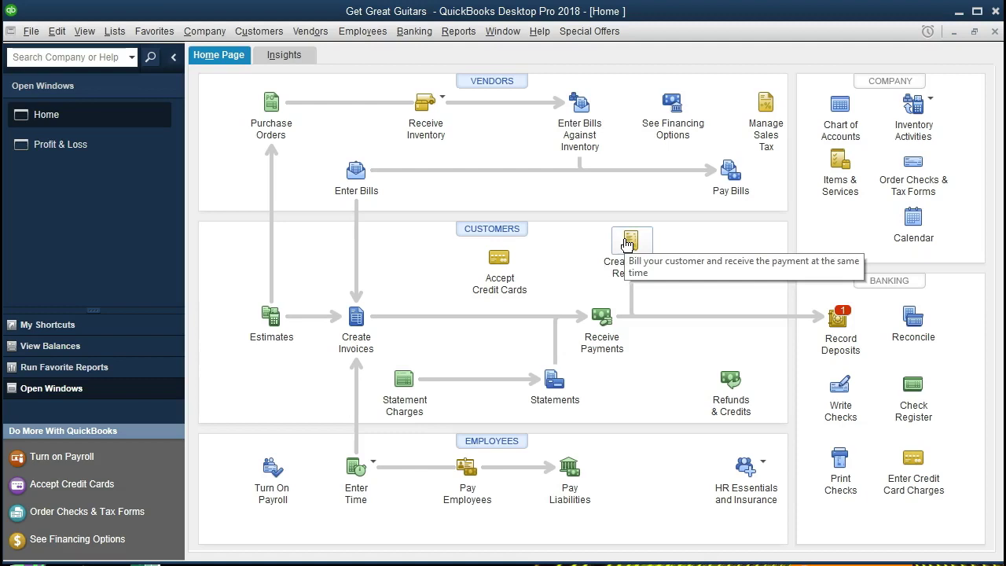
{"action": "left_click", "coordinate": [92, 151]}
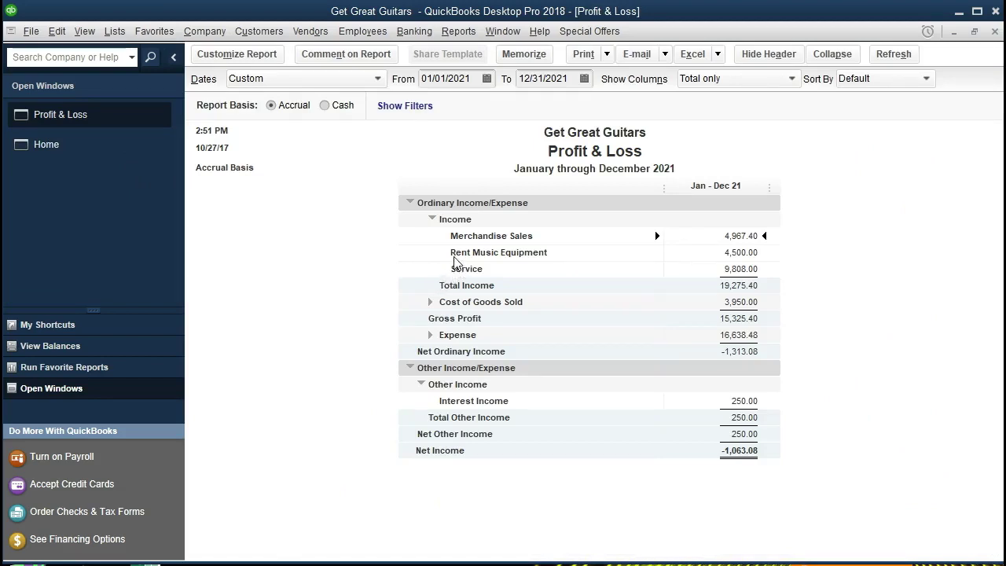
{"action": "left_click", "coordinate": [431, 221]}
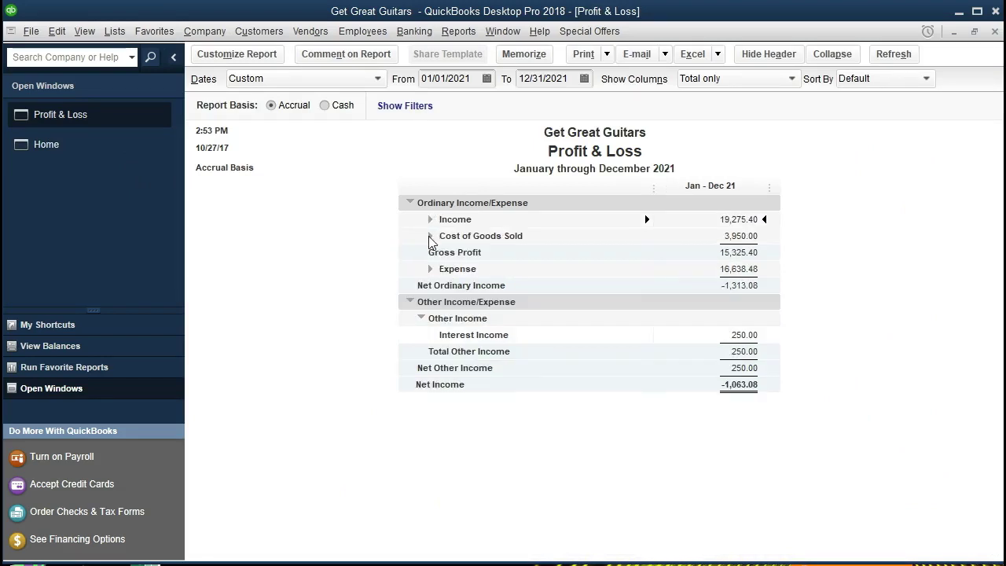
Step: Drill from Cost of Goods Sold into its transaction detail and the 01/25/2021 invoice, close both, and collapse the subsection again
{"action": "left_click", "coordinate": [431, 237]}
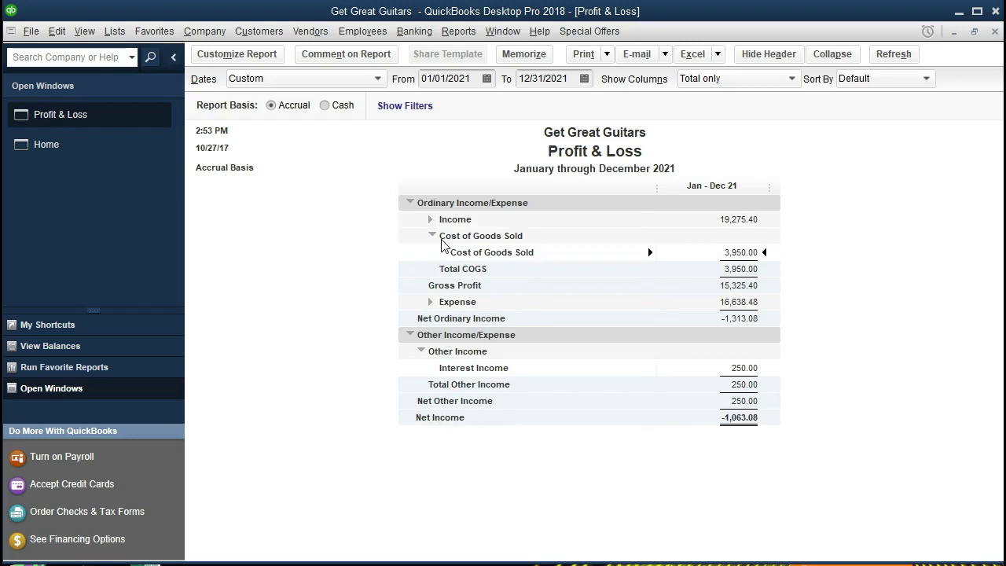
{"action": "double_click", "coordinate": [731, 253]}
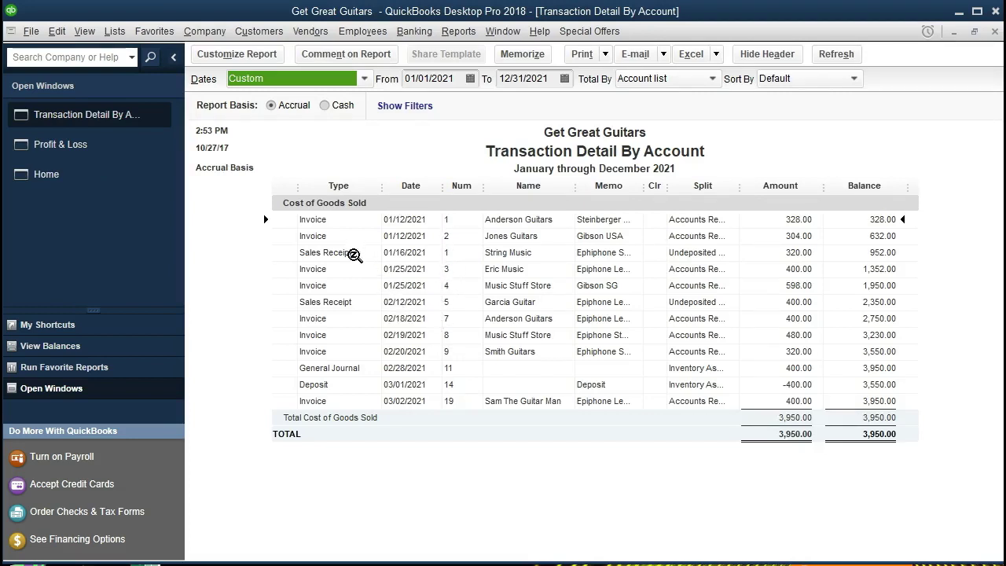
{"action": "double_click", "coordinate": [314, 269]}
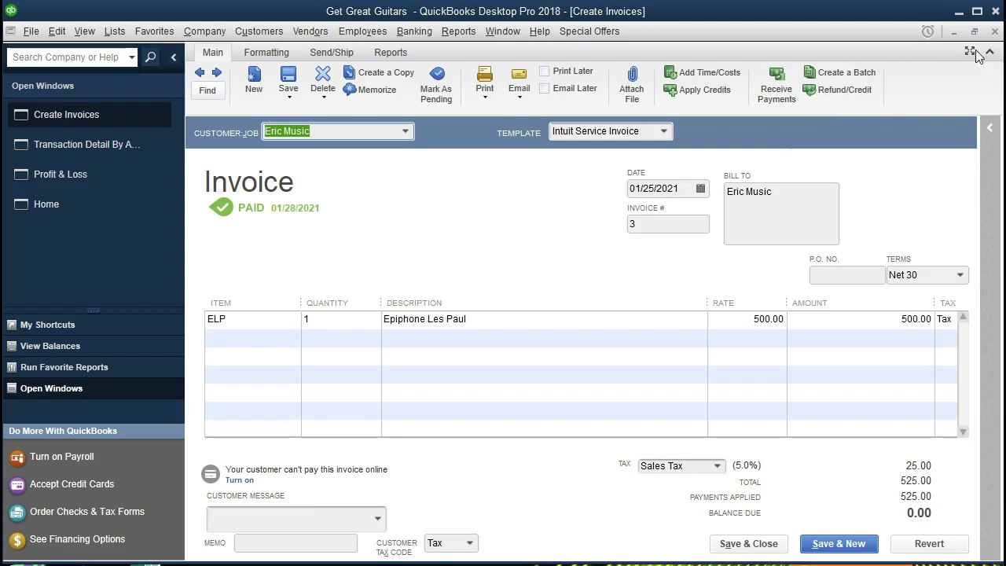
{"action": "left_click", "coordinate": [994, 31]}
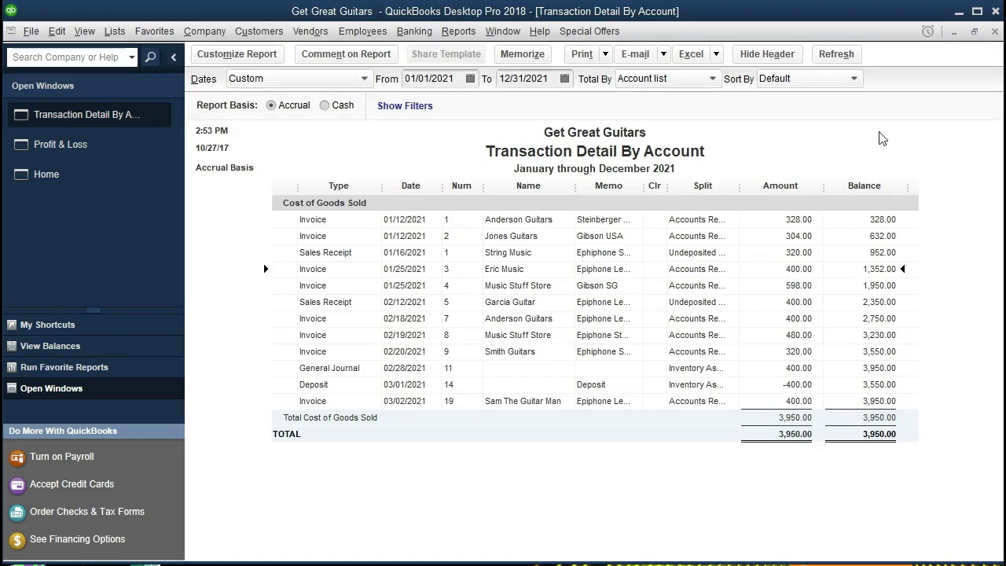
{"action": "left_click", "coordinate": [993, 33]}
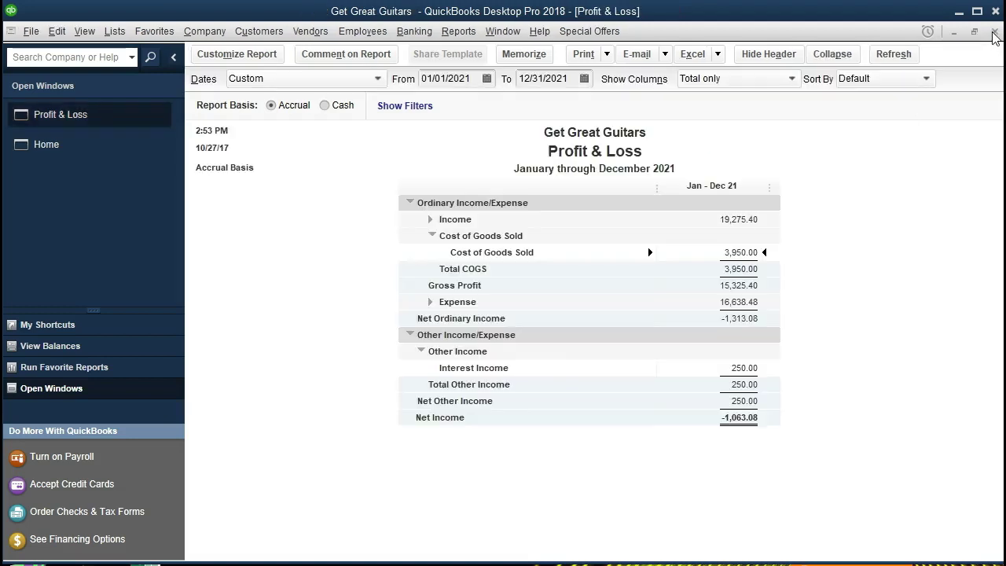
{"action": "left_click", "coordinate": [431, 235]}
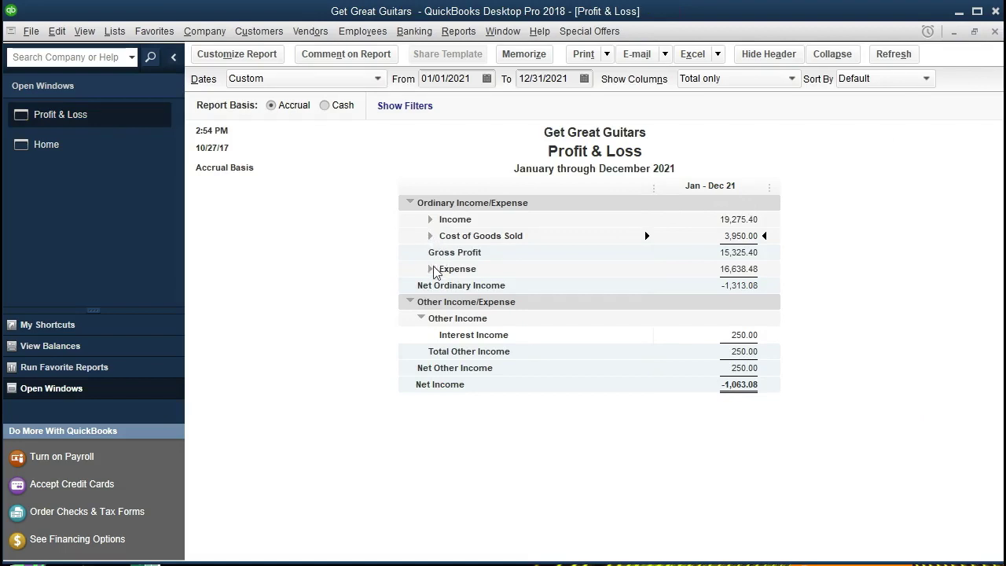
Step: Expand Expense, drill into Telephone Expense to inspect the 01/28/2021 Verizon check, compare it with the Home page workflow, and close the check
{"action": "left_click", "coordinate": [430, 269]}
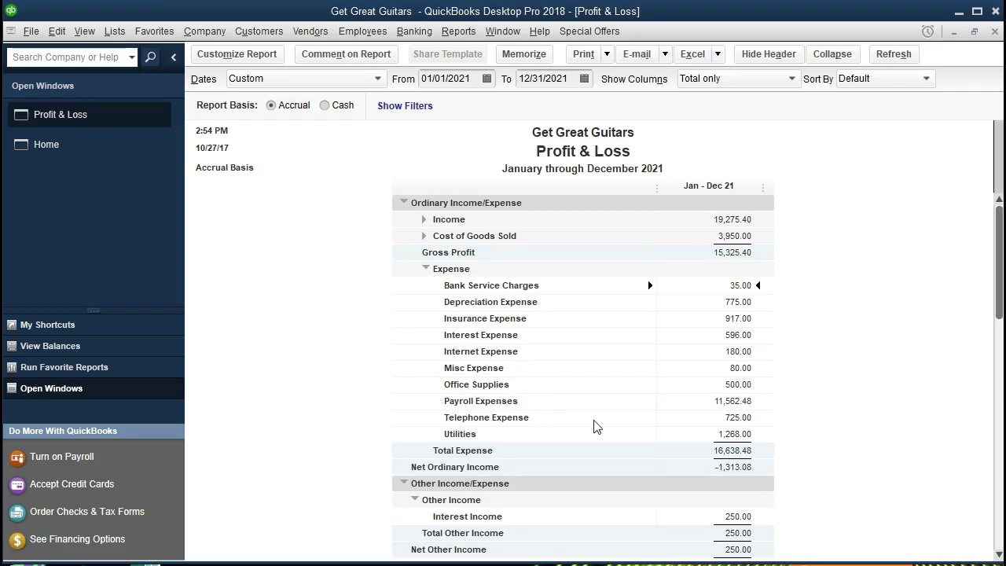
{"action": "double_click", "coordinate": [735, 417]}
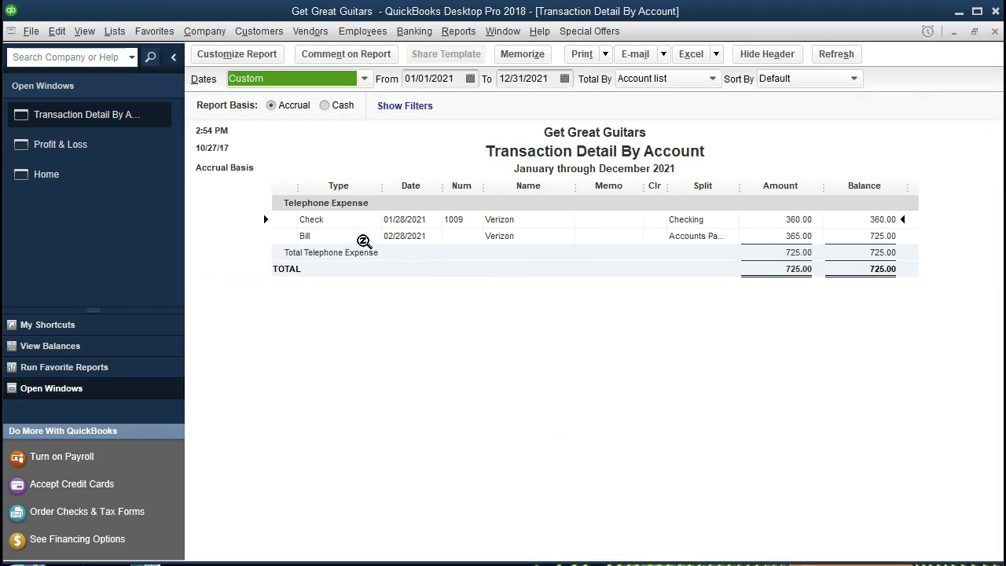
{"action": "double_click", "coordinate": [797, 219]}
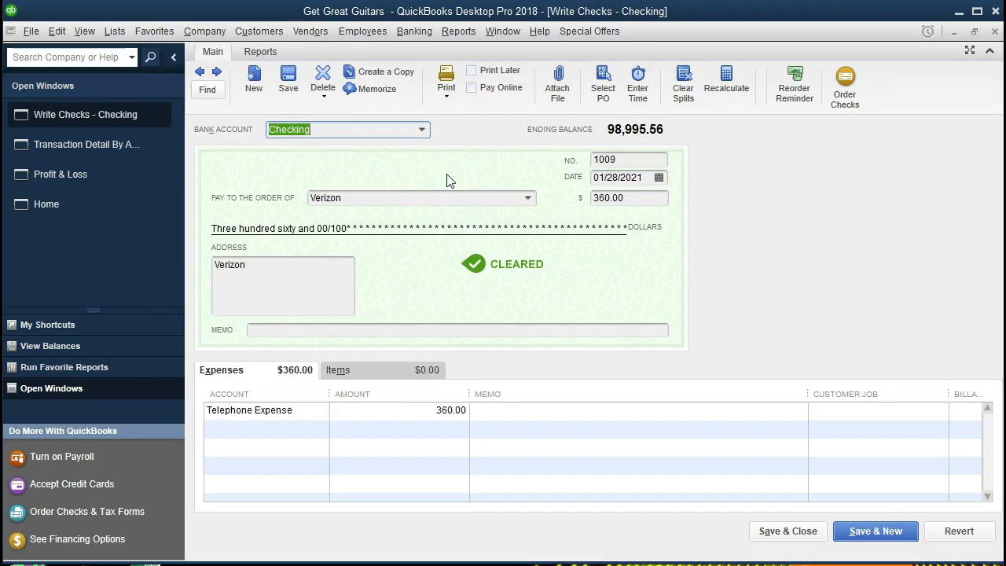
{"action": "left_click", "coordinate": [105, 220]}
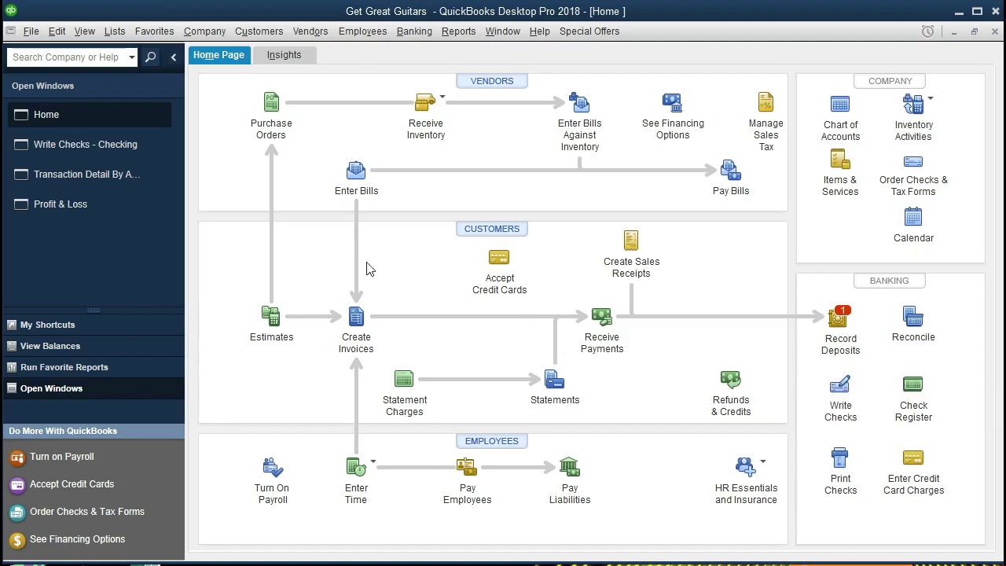
{"action": "left_click", "coordinate": [84, 150]}
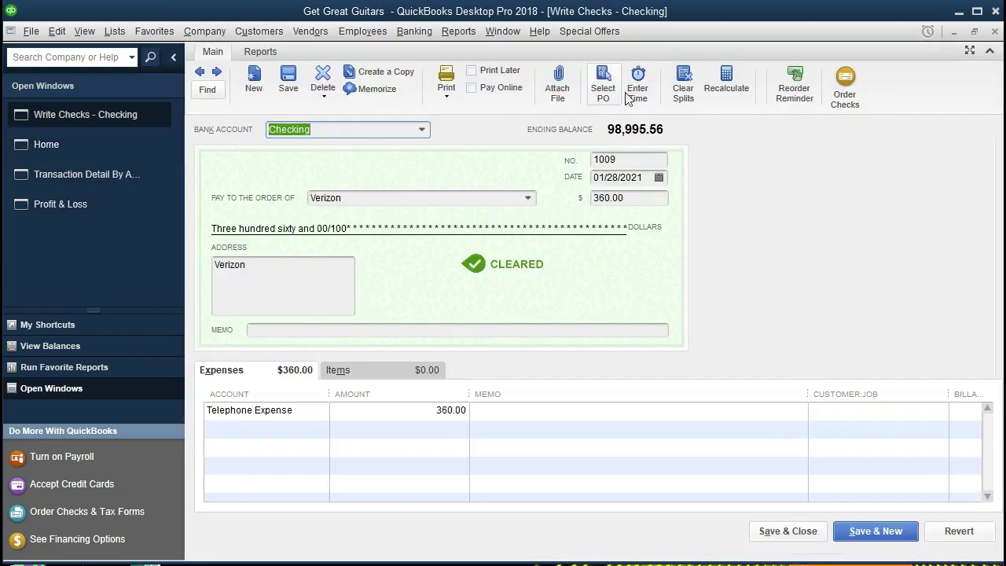
{"action": "left_click", "coordinate": [994, 32]}
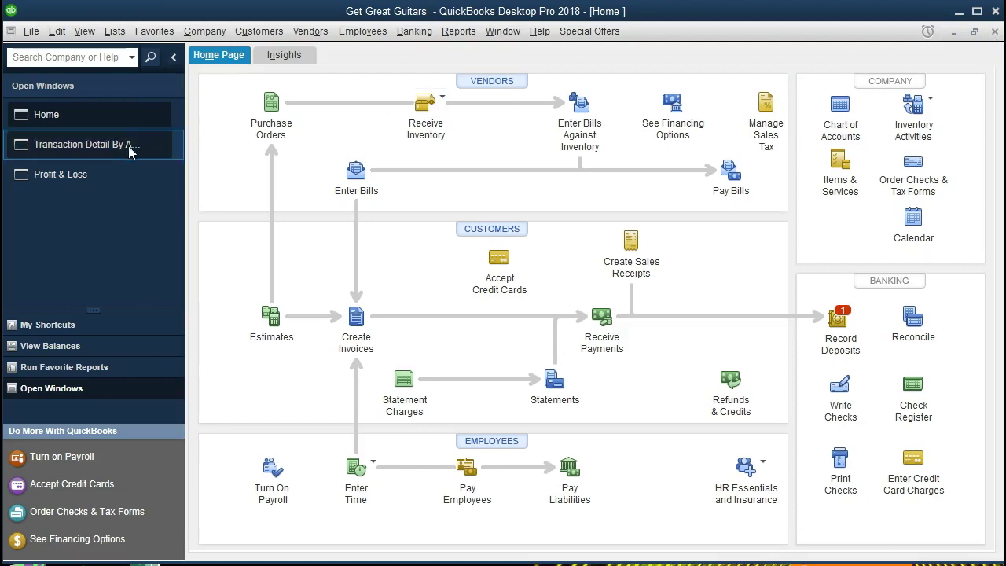
Step: Inspect the 02/28/2021 Verizon bill from the Telephone Expense transaction detail, and close the bill and the detail report
{"action": "left_click", "coordinate": [118, 146]}
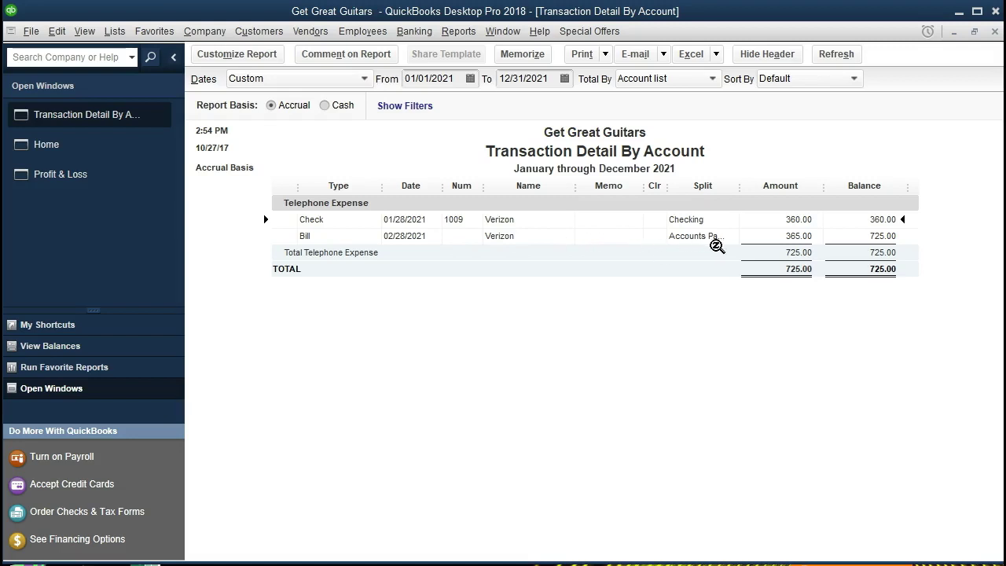
{"action": "double_click", "coordinate": [778, 236]}
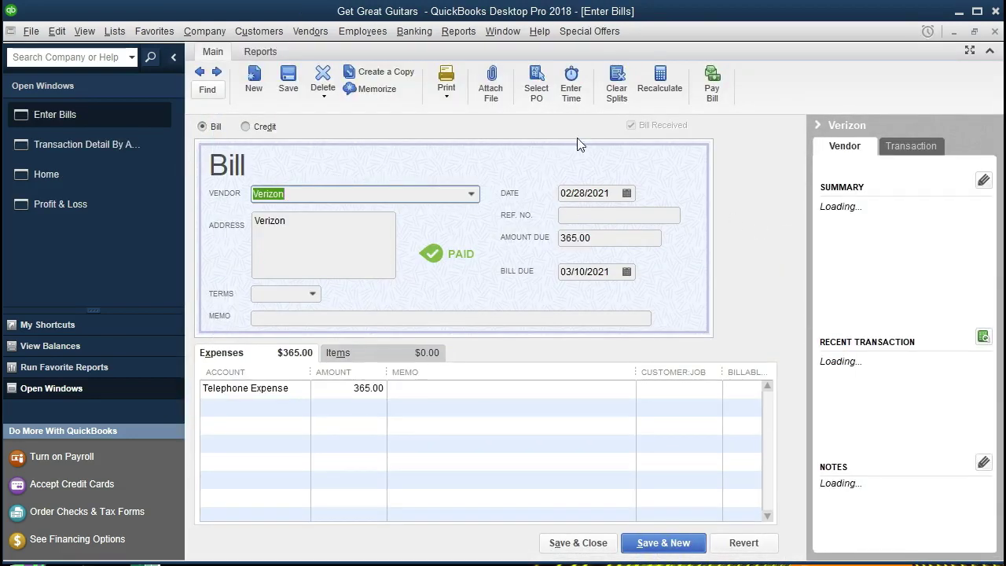
{"action": "left_click", "coordinate": [995, 32]}
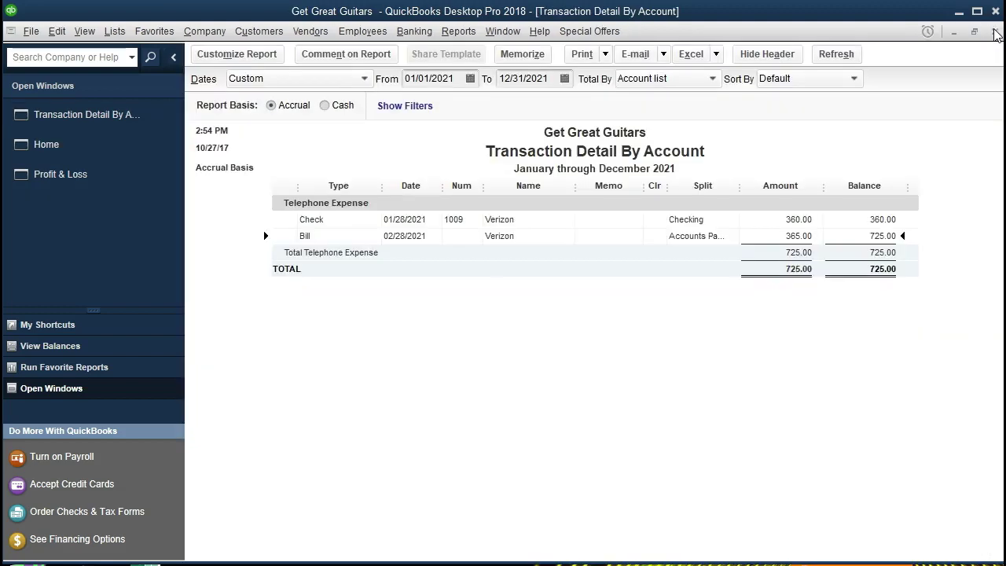
{"action": "left_click", "coordinate": [994, 31]}
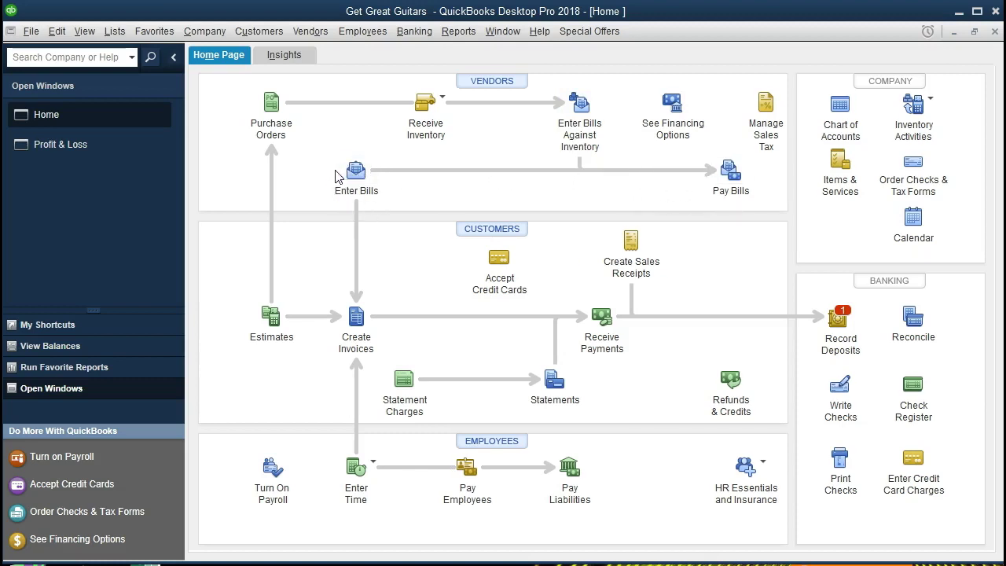
Step: Return to the Profit & Loss report and collapse its Expense and Other Income subsections to their totals
{"action": "left_click", "coordinate": [98, 147]}
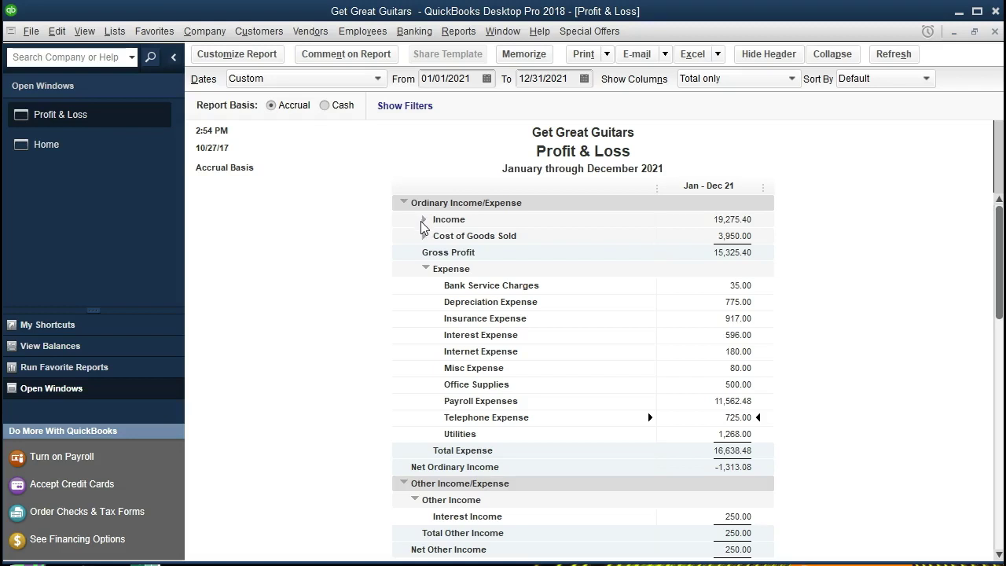
{"action": "left_click", "coordinate": [427, 269]}
{"action": "left_click", "coordinate": [418, 319]}
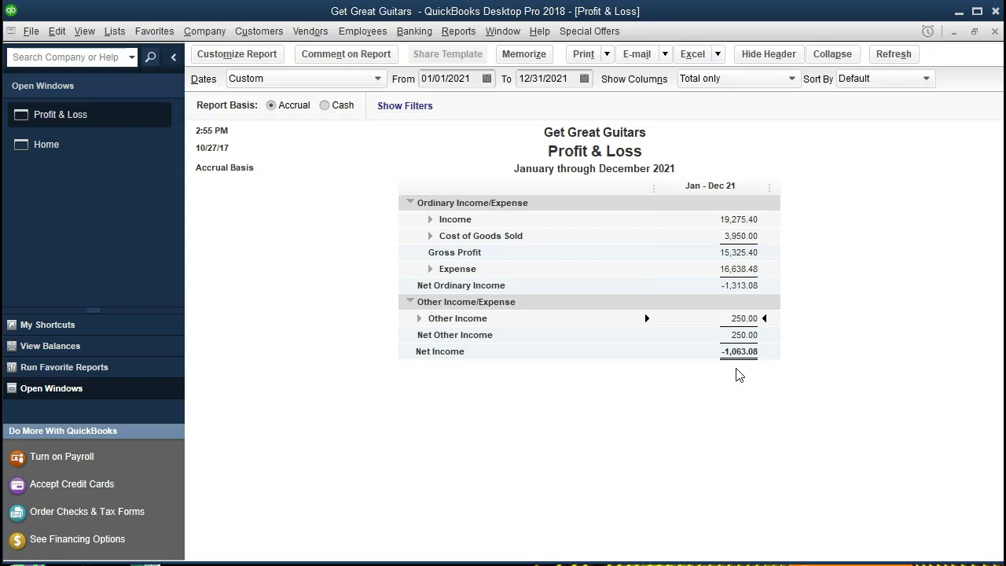
Step: Open the Balance Sheet Standard report from the Company & Financial reports and set its as-of date to 12/31/2021
{"action": "left_click", "coordinate": [458, 31]}
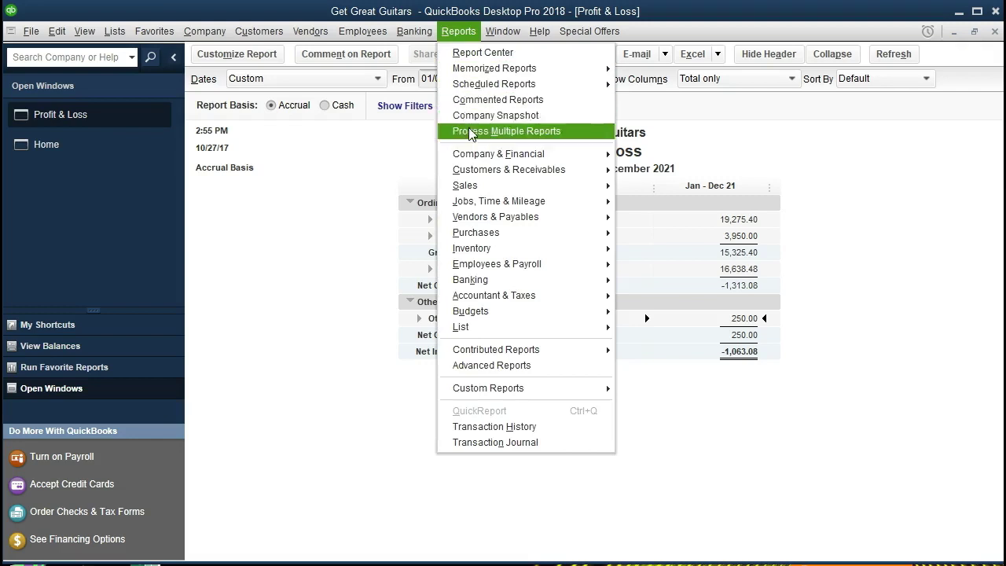
{"action": "mouse_move", "coordinate": [542, 153]}
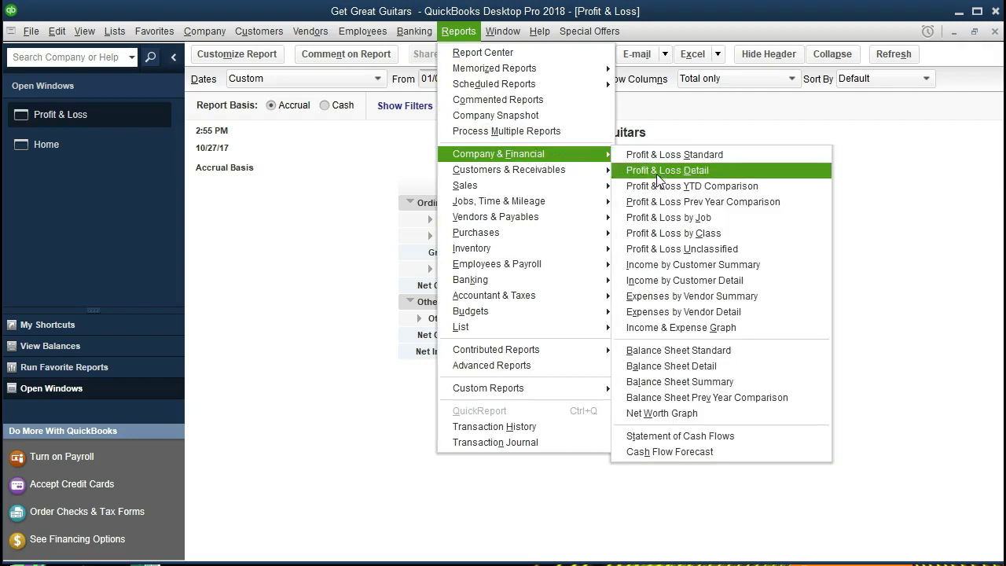
{"action": "left_click", "coordinate": [752, 358]}
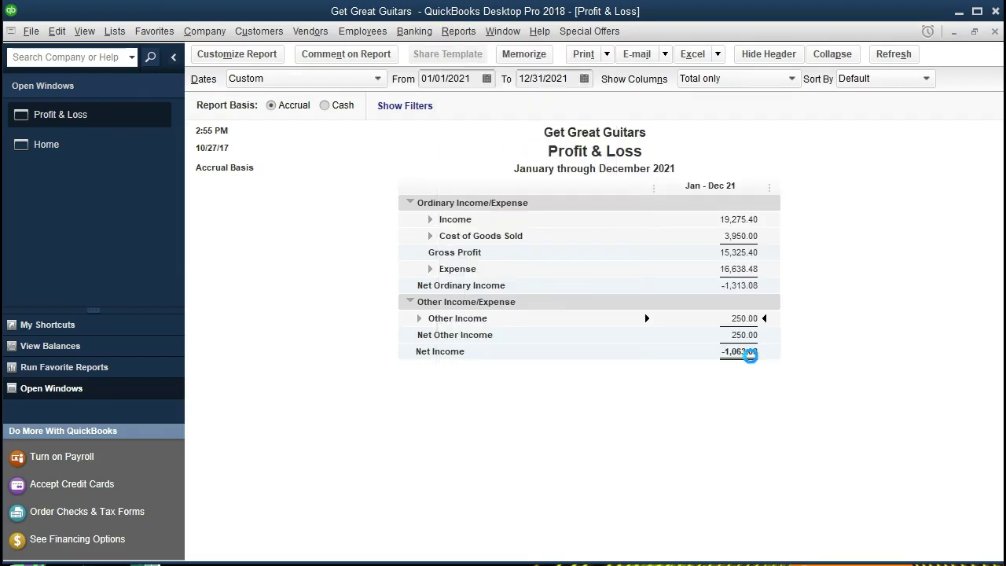
{"action": "key", "text": "Tab"}
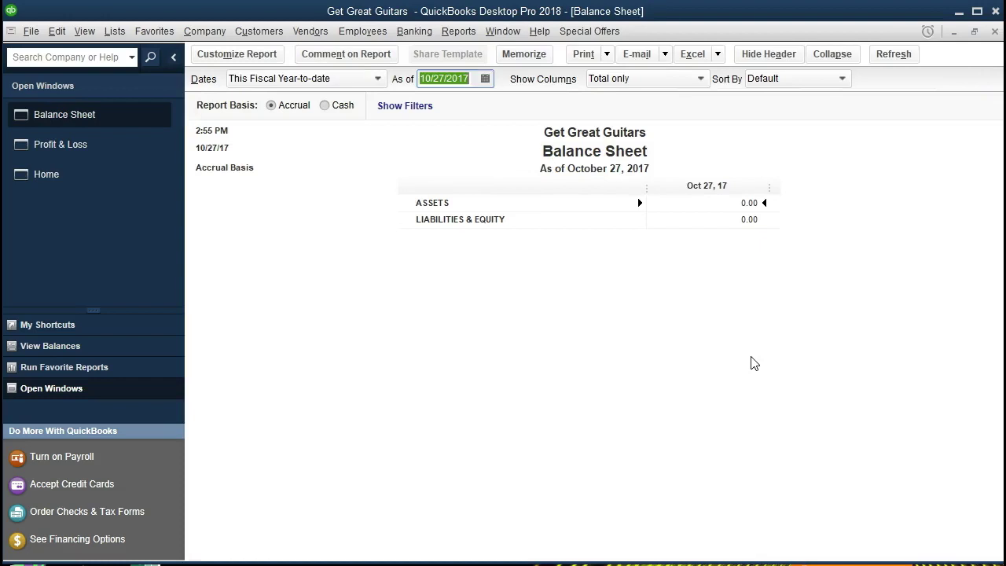
{"action": "type", "text": "12/31/2021"}
{"action": "key", "text": "Tab"}
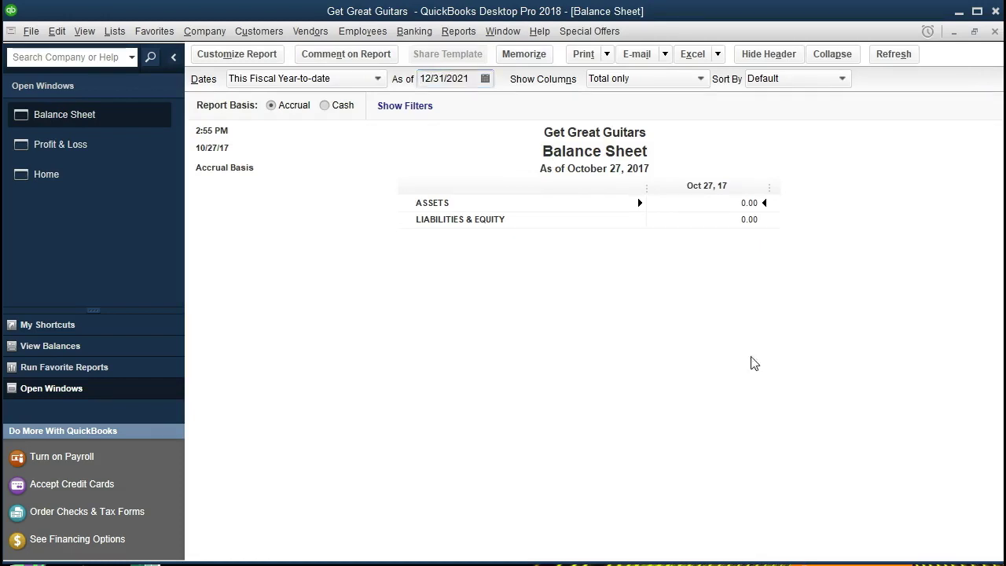
Step: Compare Net Income in the Balance Sheet's Equity section with Net Income on the Profit & Loss report, and return to the Balance Sheet
{"action": "scroll", "coordinate": [751, 357], "scroll_direction": "down", "scroll_amount": 5}
{"action": "scroll", "coordinate": [751, 358], "scroll_direction": "down", "scroll_amount": 4}
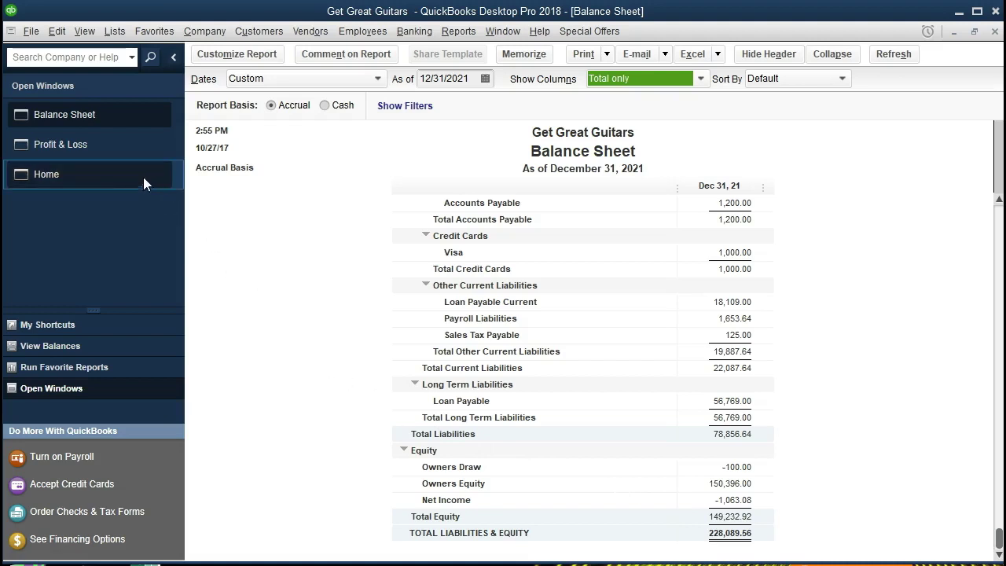
{"action": "left_click", "coordinate": [123, 146]}
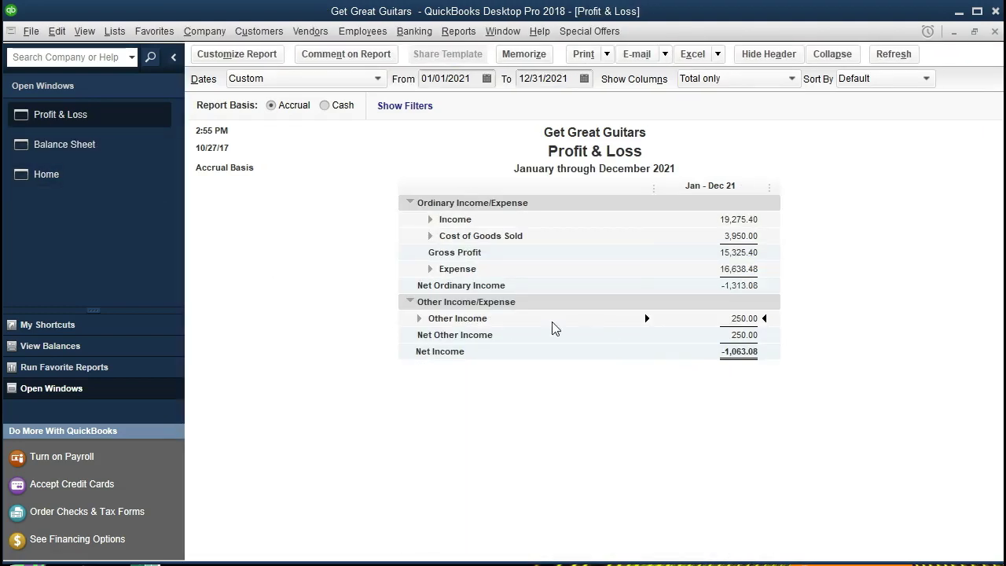
{"action": "left_click", "coordinate": [114, 158]}
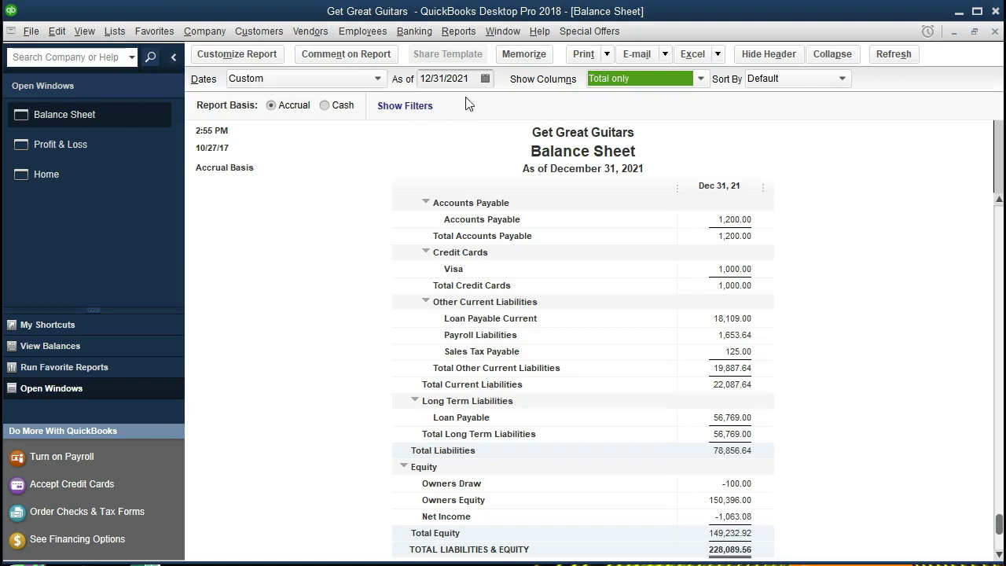
{"action": "left_click", "coordinate": [704, 523]}
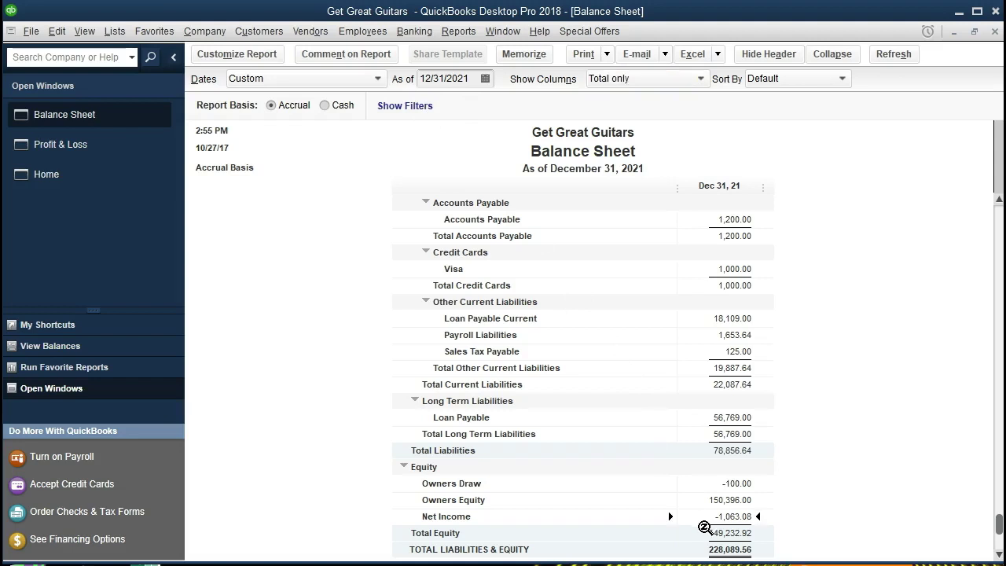
{"action": "left_click", "coordinate": [726, 534]}
Step: Collapse the Assets and the Liabilities & Equity sections of the Balance Sheet to their totals
{"action": "scroll", "coordinate": [769, 485], "scroll_direction": "up", "scroll_amount": 4}
{"action": "scroll", "coordinate": [741, 428], "scroll_direction": "up", "scroll_amount": 3}
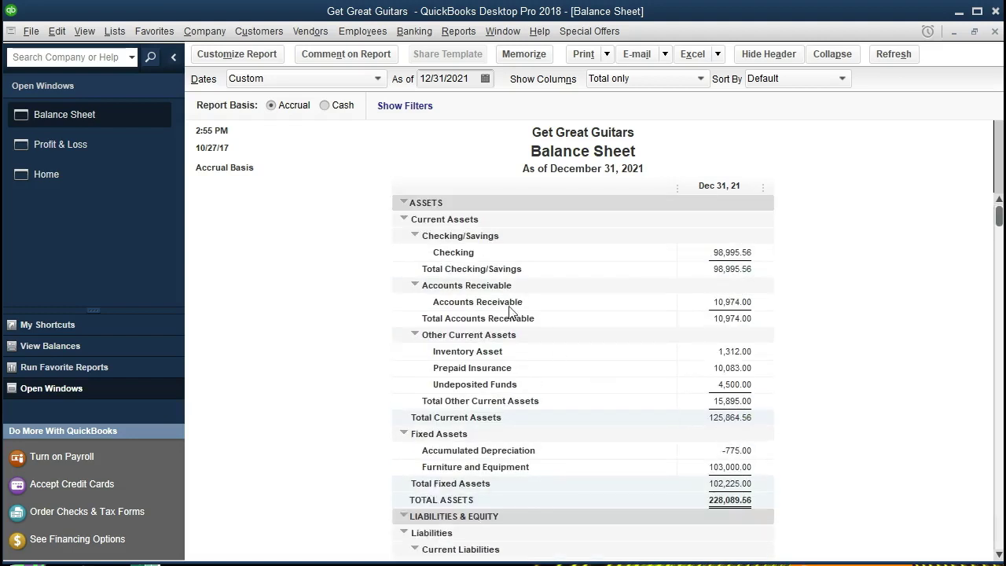
{"action": "left_click", "coordinate": [404, 201]}
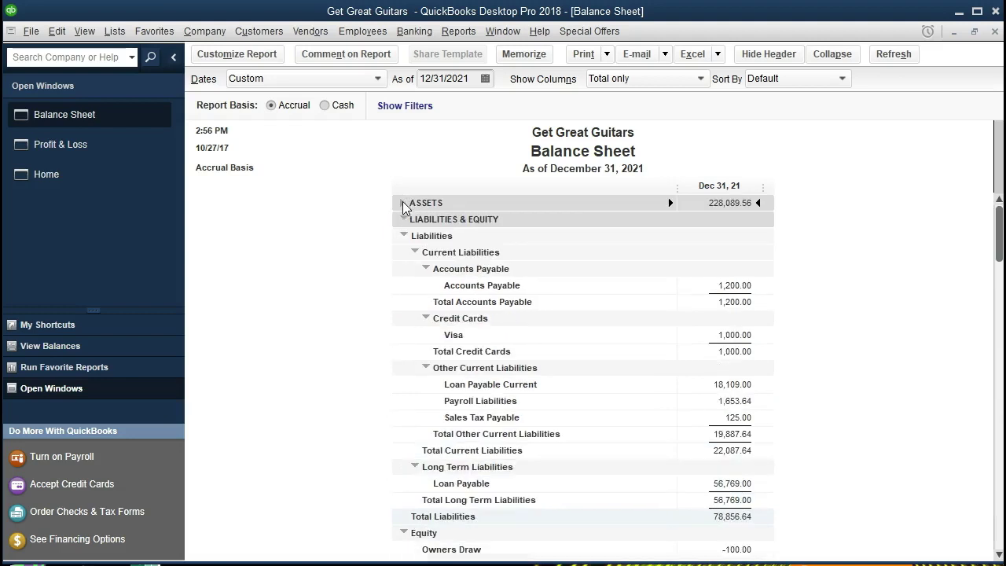
{"action": "left_click", "coordinate": [406, 220]}
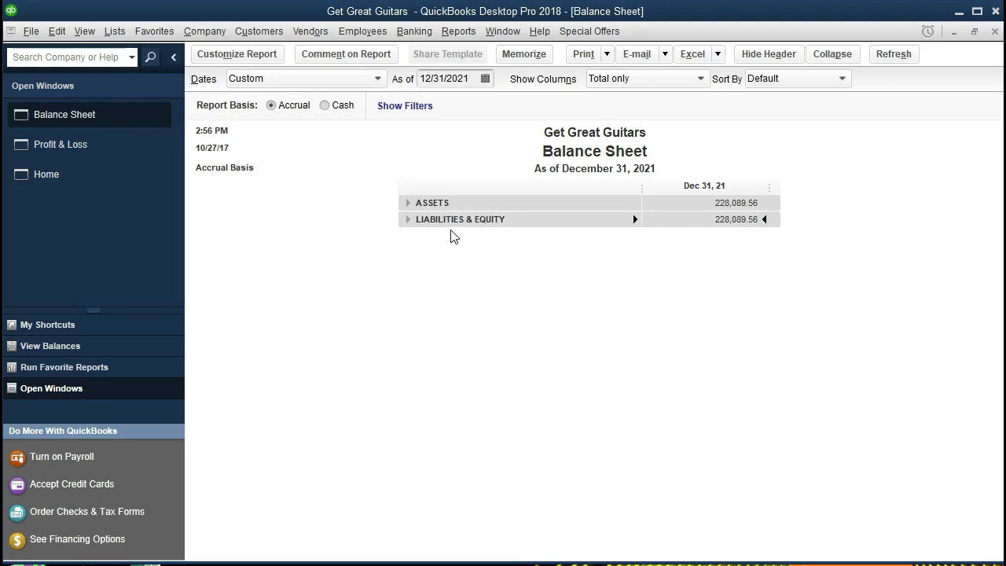
Step: Expand Liabilities & Equity again and collapse only its Liabilities subsection, keeping the Equity accounts listed
{"action": "left_click", "coordinate": [408, 221]}
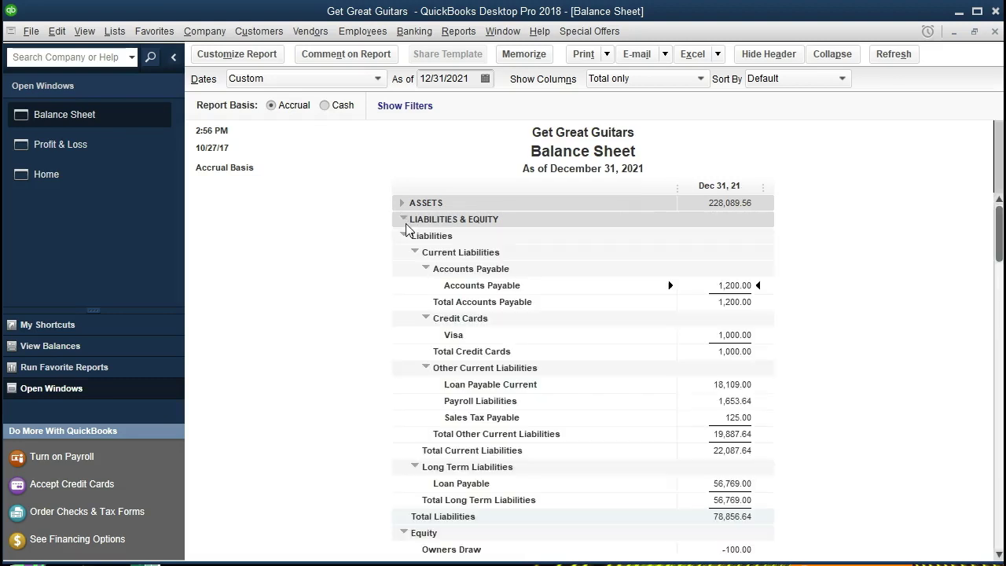
{"action": "scroll", "coordinate": [407, 275], "scroll_direction": "down", "scroll_amount": 2}
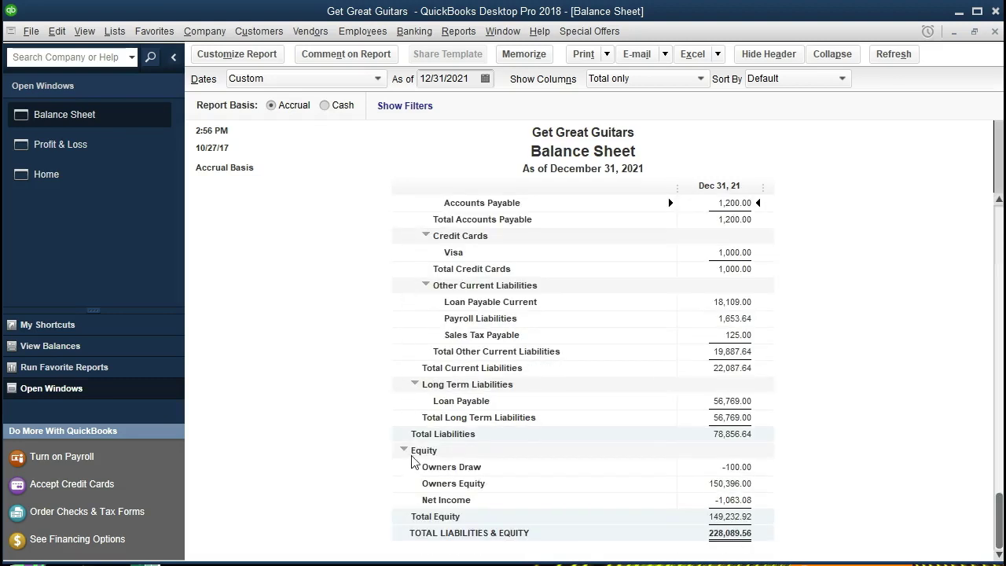
{"action": "scroll", "coordinate": [413, 459], "scroll_direction": "up", "scroll_amount": 2}
{"action": "left_click", "coordinate": [405, 236]}
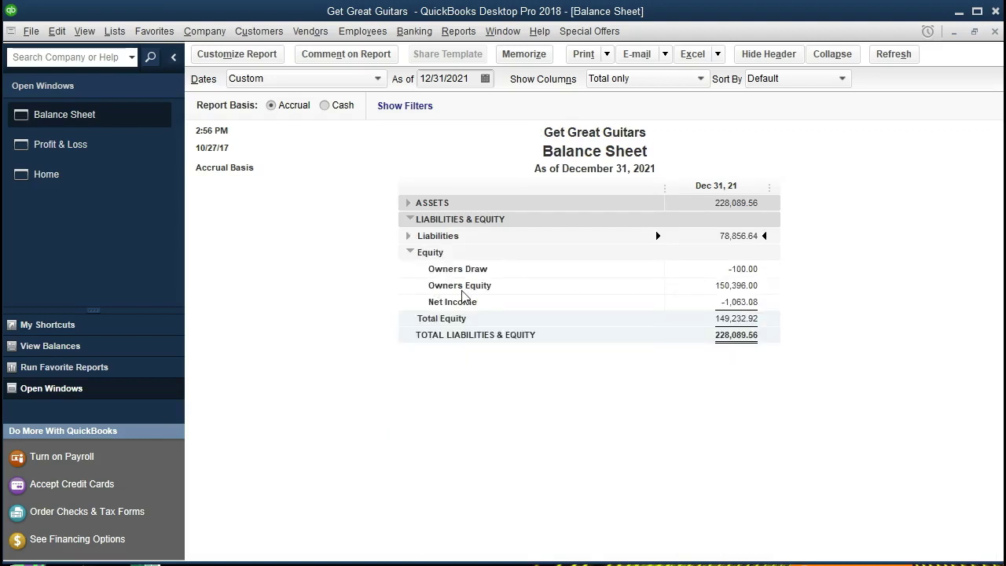